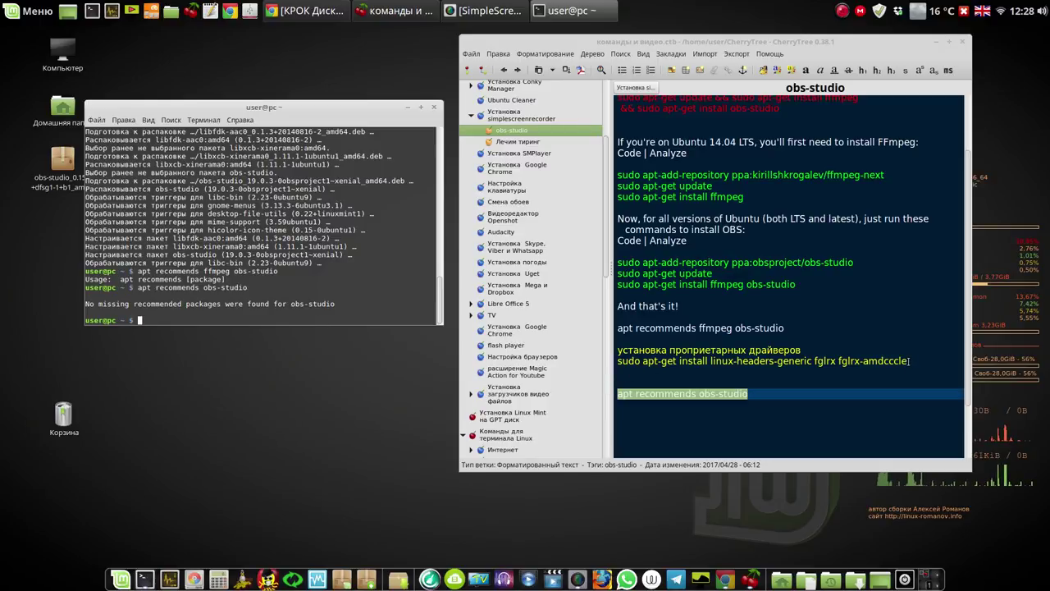
- Run the notes' command "sudo apt-get install linux-headers-generic fglrx fglrx-amdcccle" in the terminal and close the terminal window
{"action": "left_click_drag", "start_coordinate": [907, 361], "coordinate": [547, 370]}
{"action": "middle_click", "coordinate": [308, 316]}
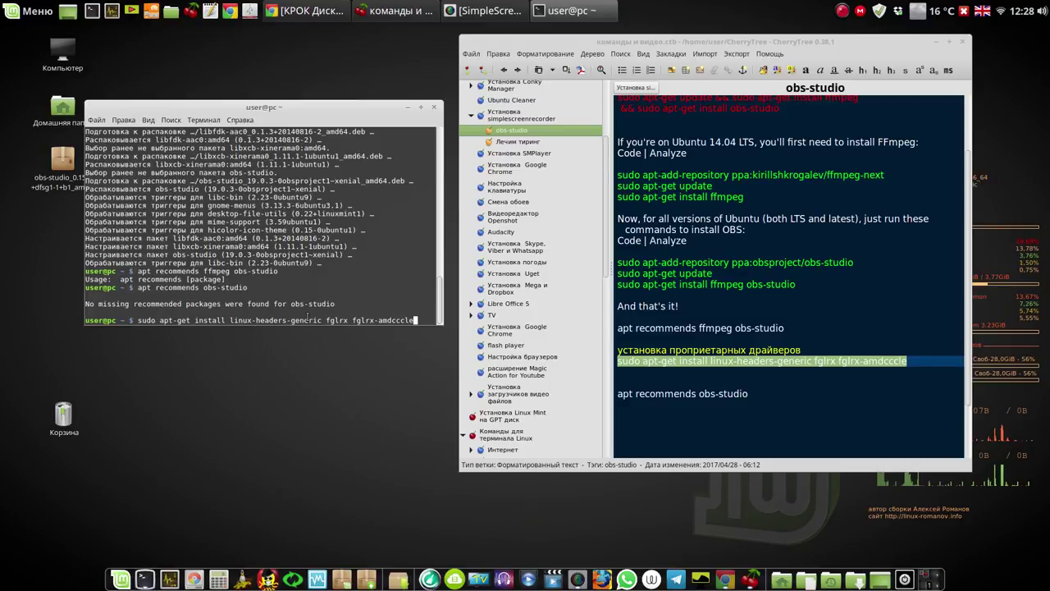
{"action": "key", "text": "Return"}
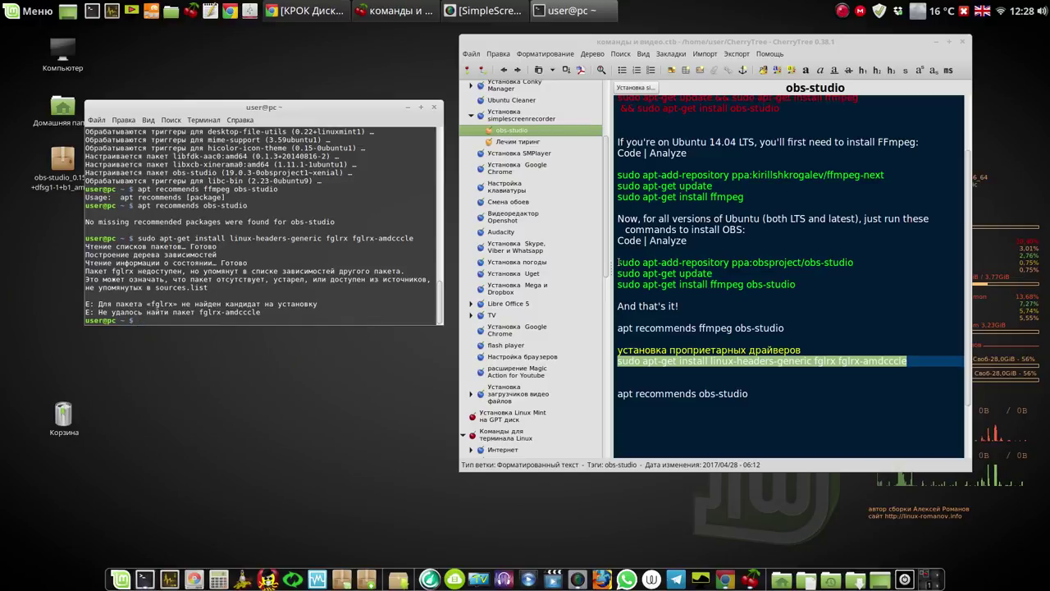
{"action": "left_click_drag", "start_coordinate": [618, 263], "coordinate": [797, 287]}
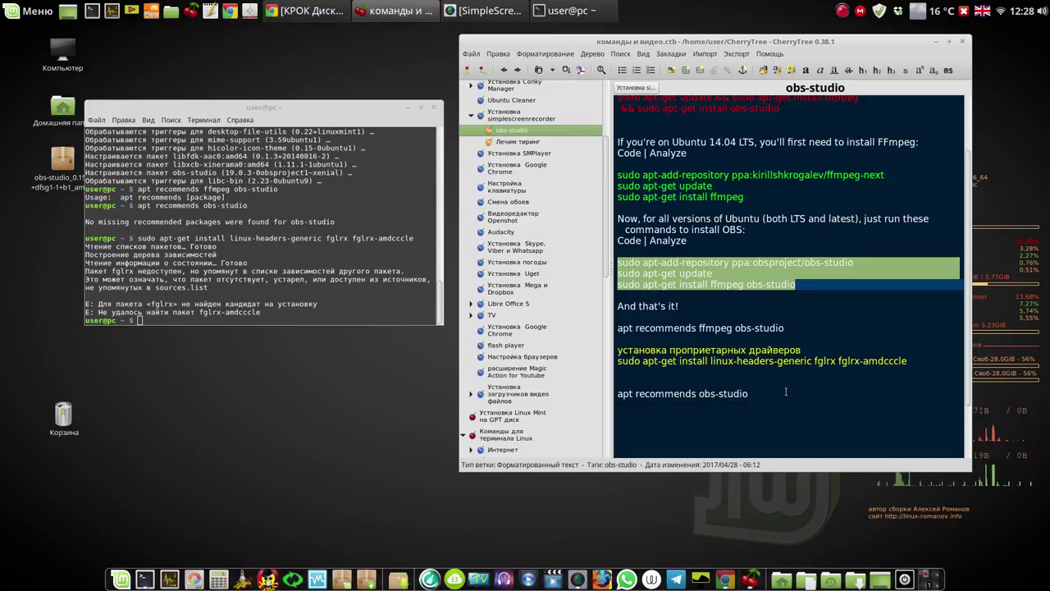
{"action": "left_click", "coordinate": [436, 108]}
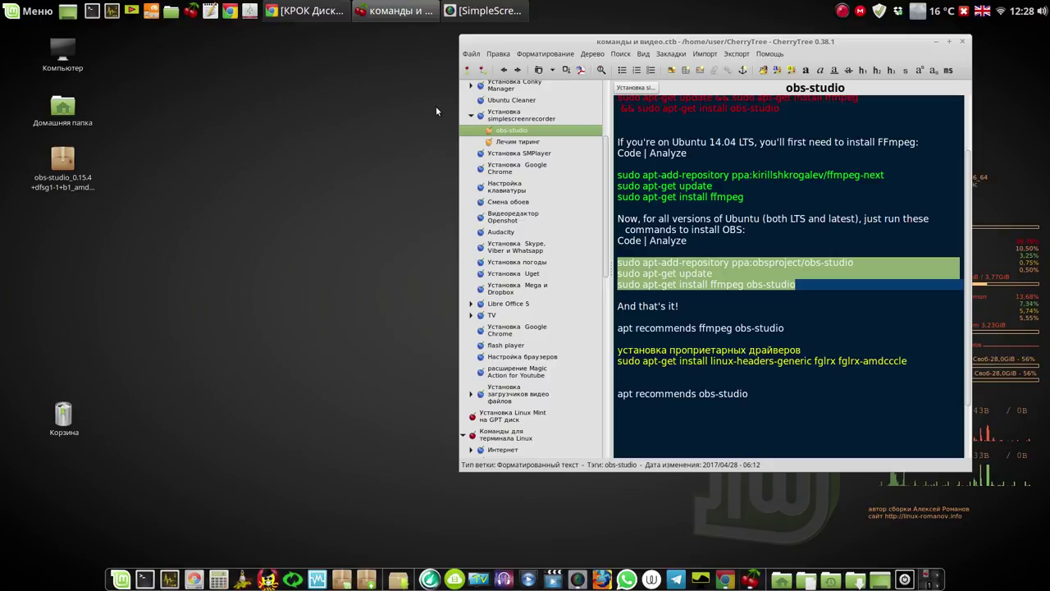
- Launch OBS from the audio and video applications
{"action": "left_click", "coordinate": [35, 17]}
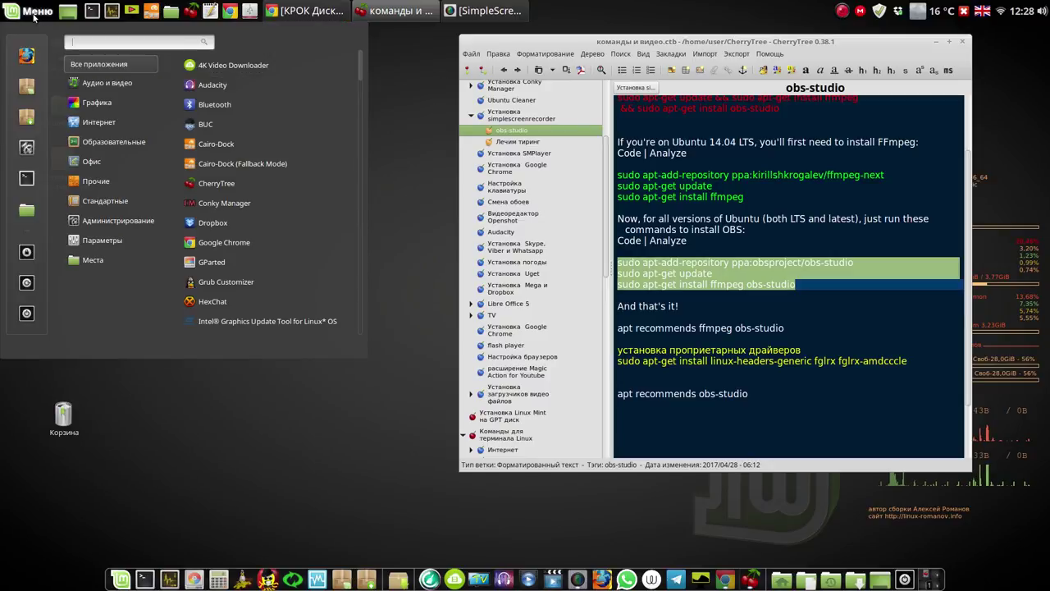
{"action": "mouse_move", "coordinate": [114, 83]}
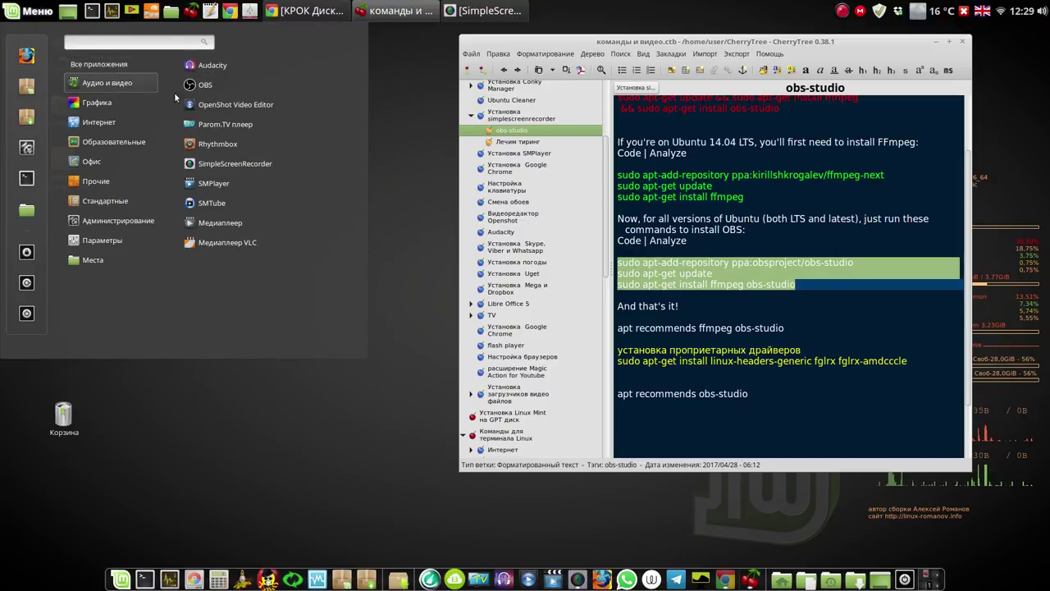
{"action": "left_click", "coordinate": [231, 85]}
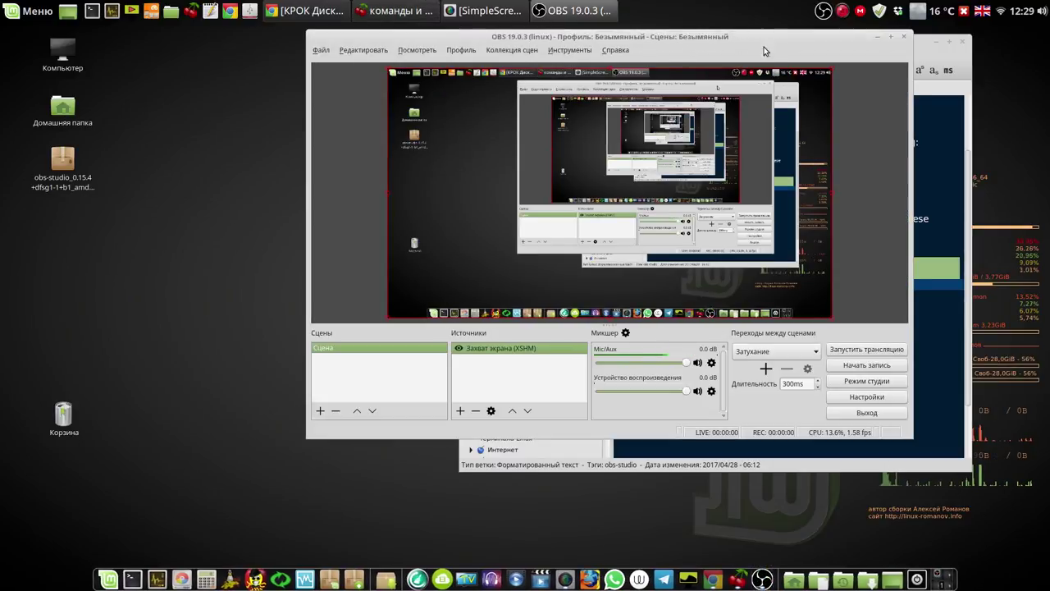
- Minimize the CherryTree notes and reposition the OBS window so it sits clear of the desktop system monitor
{"action": "left_click_drag", "start_coordinate": [718, 41], "coordinate": [570, 73]}
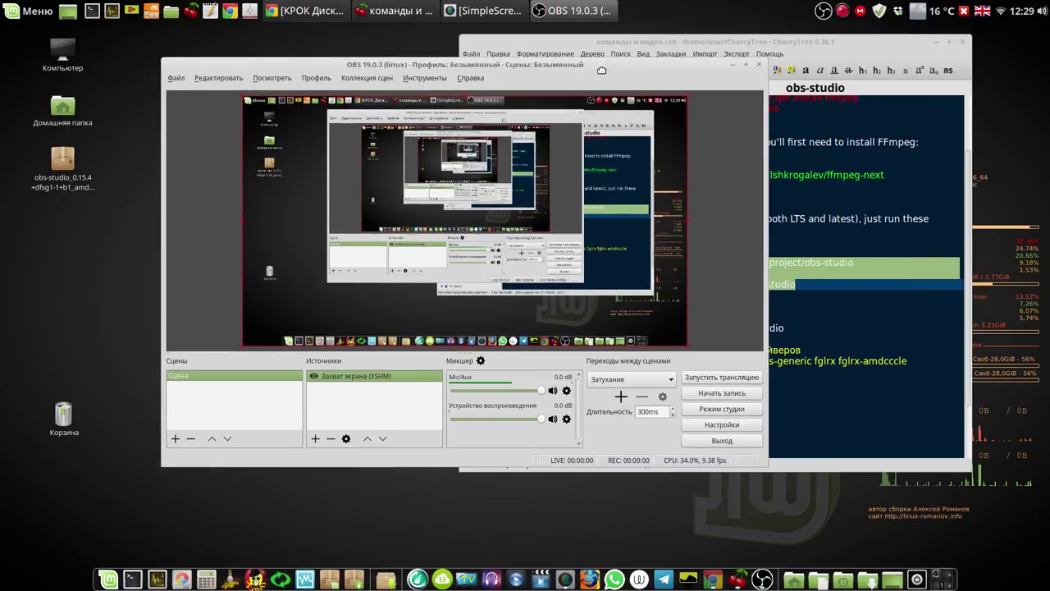
{"action": "left_click", "coordinate": [936, 42]}
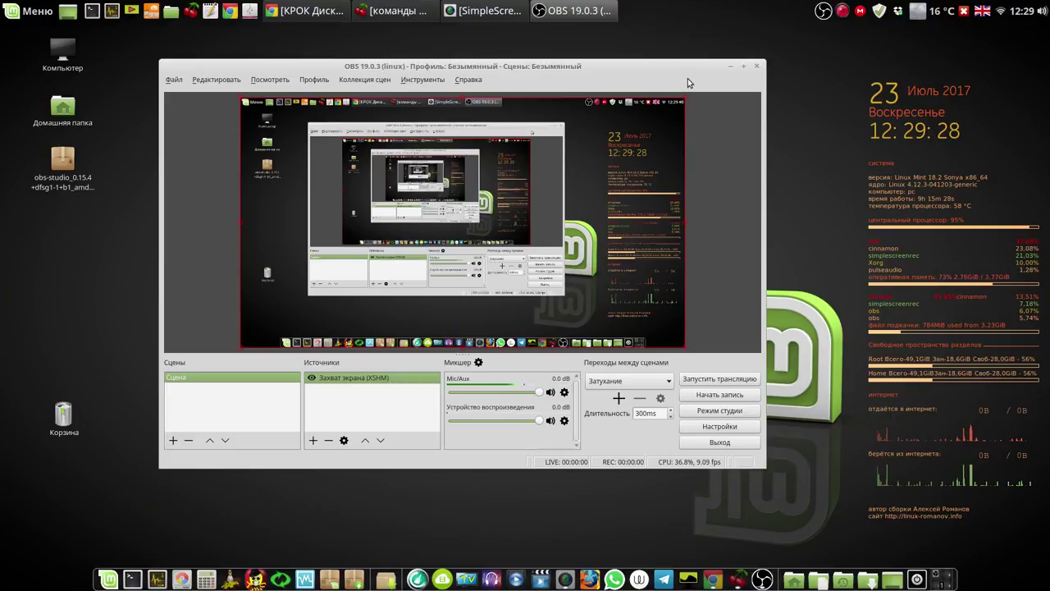
{"action": "left_click_drag", "start_coordinate": [687, 74], "coordinate": [650, 58]}
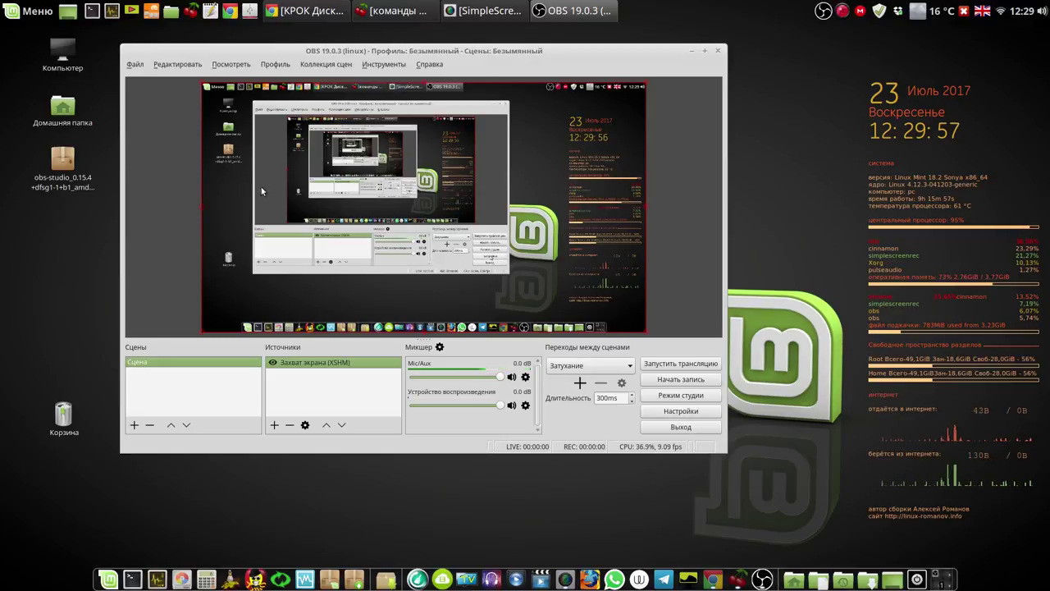
- Enable hiding the window to the system tray at startup in the general settings and apply the change
{"action": "left_click", "coordinate": [134, 66]}
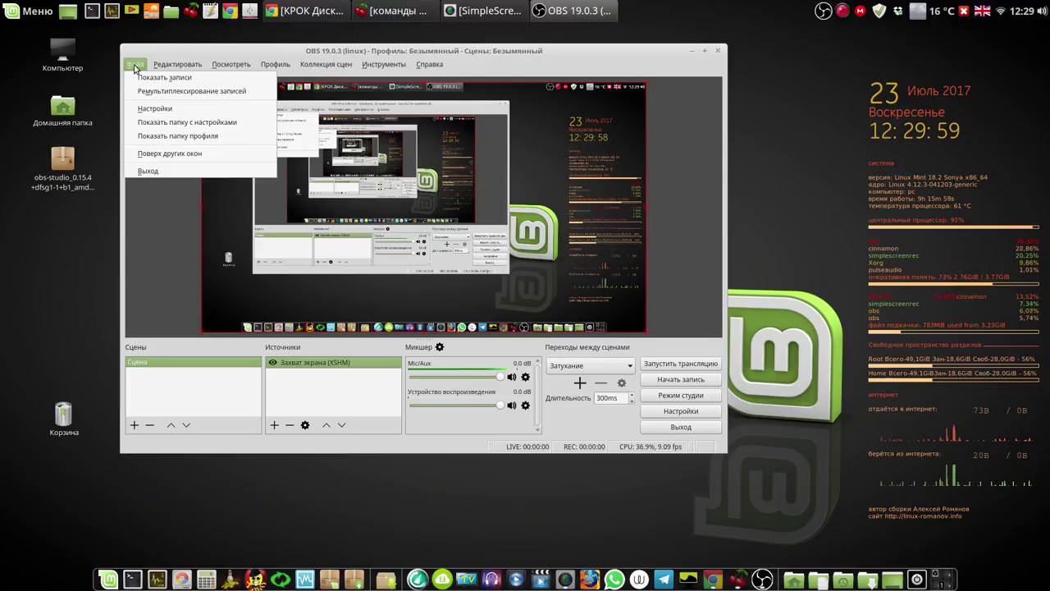
{"action": "left_click", "coordinate": [150, 108]}
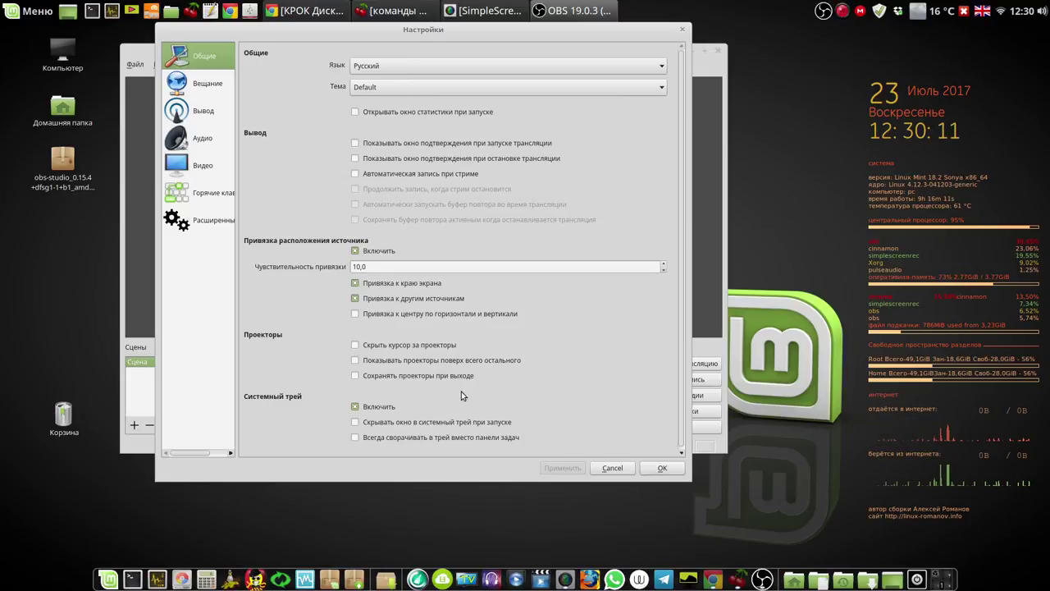
{"action": "left_click", "coordinate": [355, 422]}
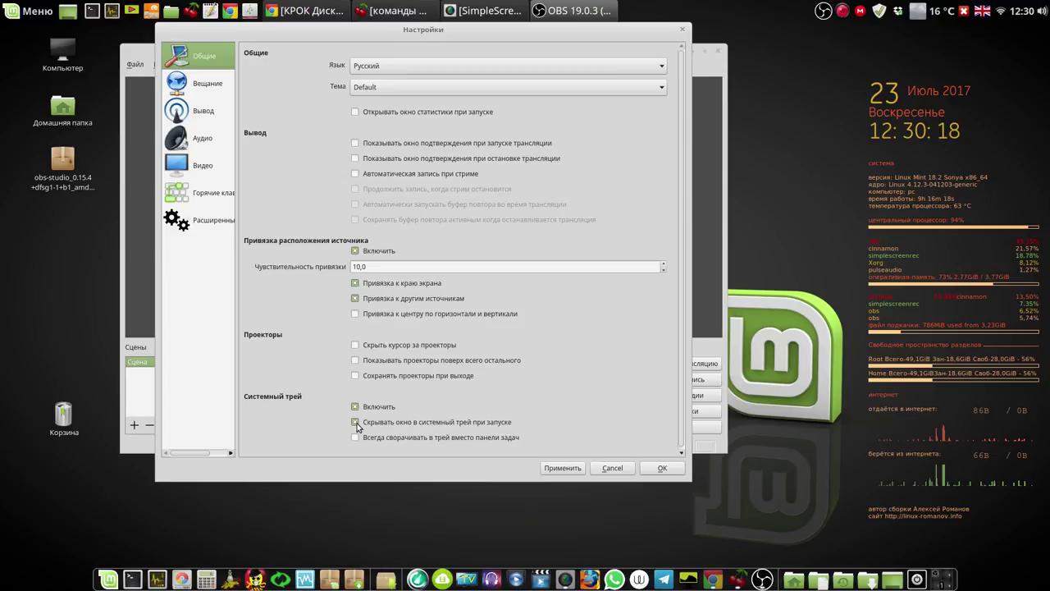
{"action": "left_click", "coordinate": [566, 468]}
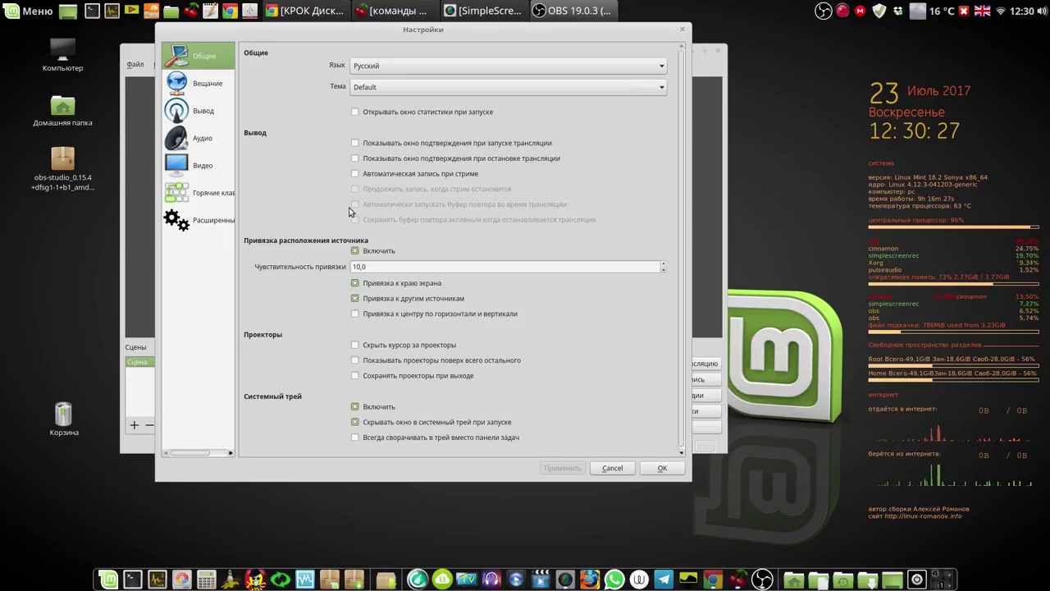
- Configure the recording output with CRF rate control, a CRF value of 20 and the high profile, and apply it
{"action": "left_click", "coordinate": [206, 88]}
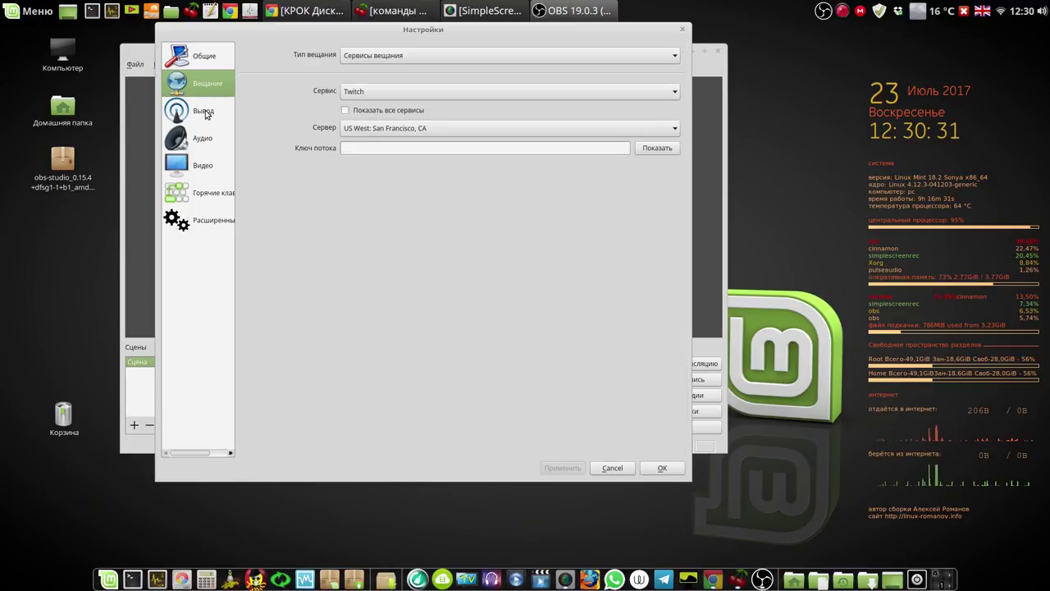
{"action": "left_click", "coordinate": [206, 115]}
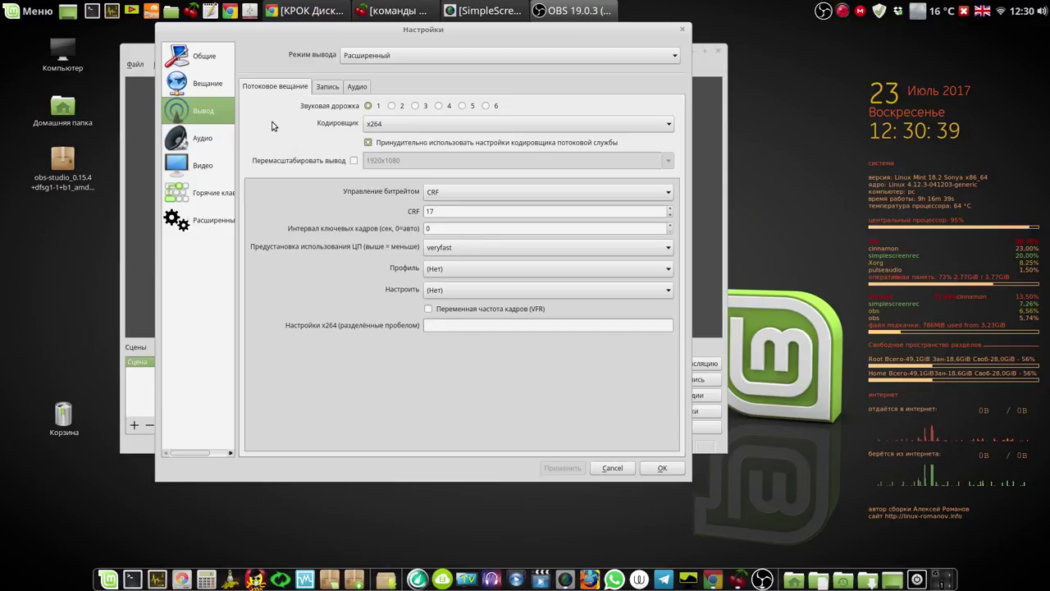
{"action": "left_click", "coordinate": [326, 88]}
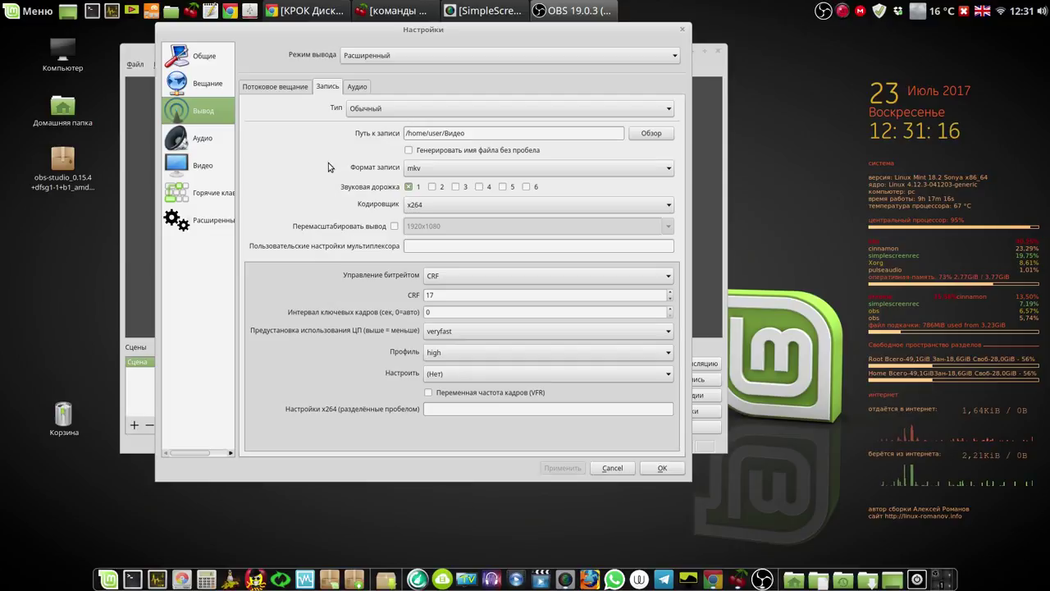
{"action": "left_click", "coordinate": [667, 278]}
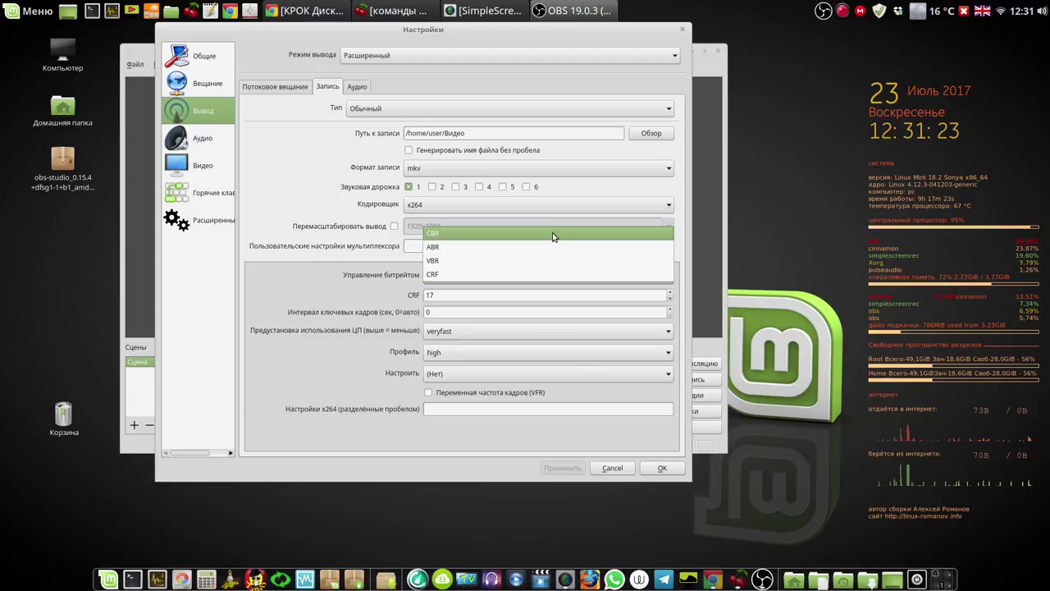
{"action": "left_click", "coordinate": [522, 273]}
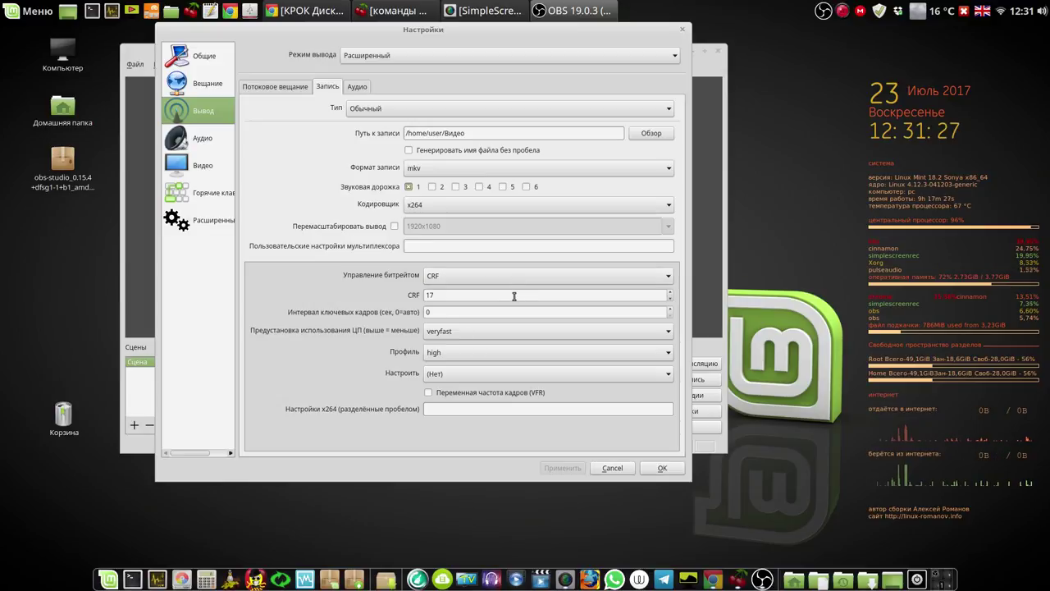
{"action": "left_click", "coordinate": [514, 296]}
{"action": "left_click_drag", "start_coordinate": [441, 296], "coordinate": [416, 295]}
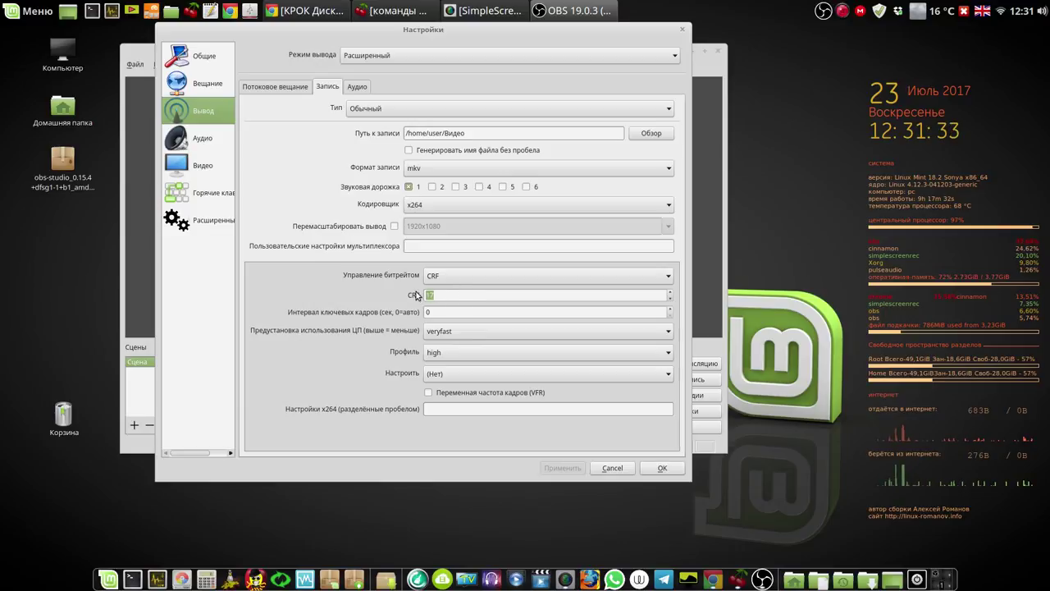
{"action": "type", "text": "20"}
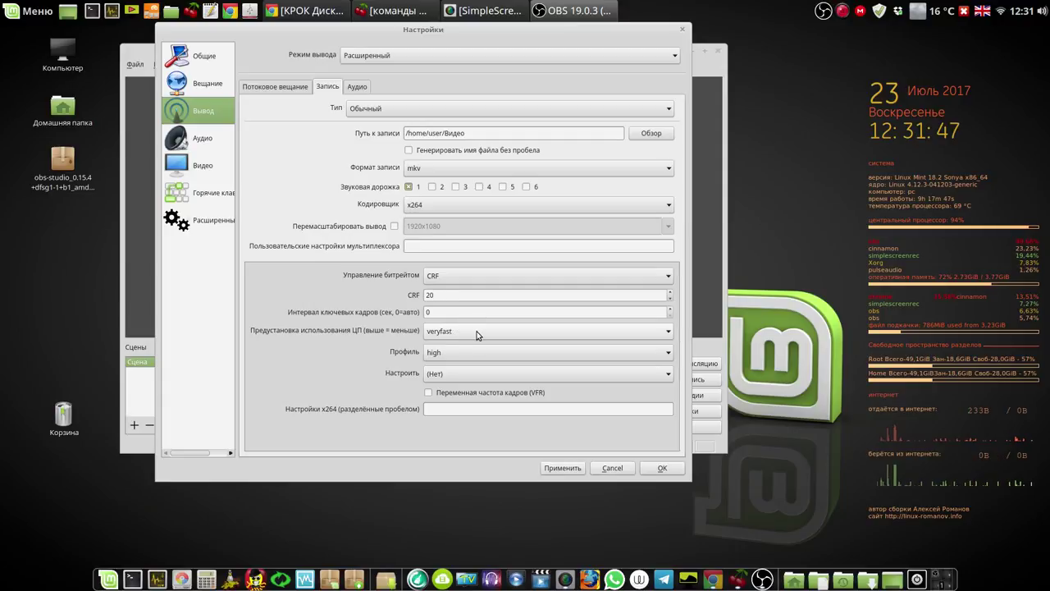
{"action": "left_click", "coordinate": [669, 356]}
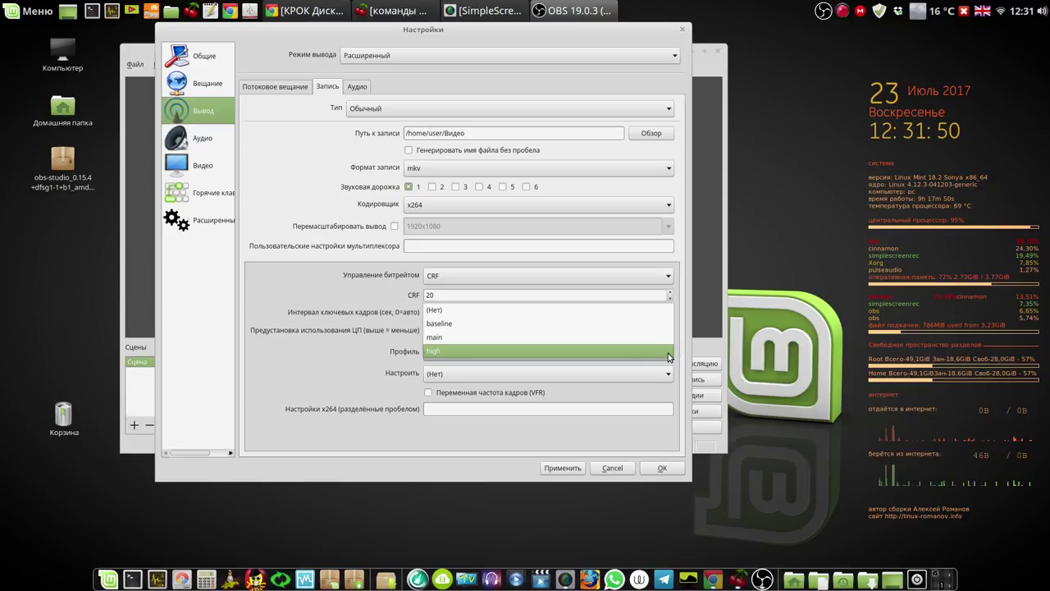
{"action": "left_click", "coordinate": [669, 353]}
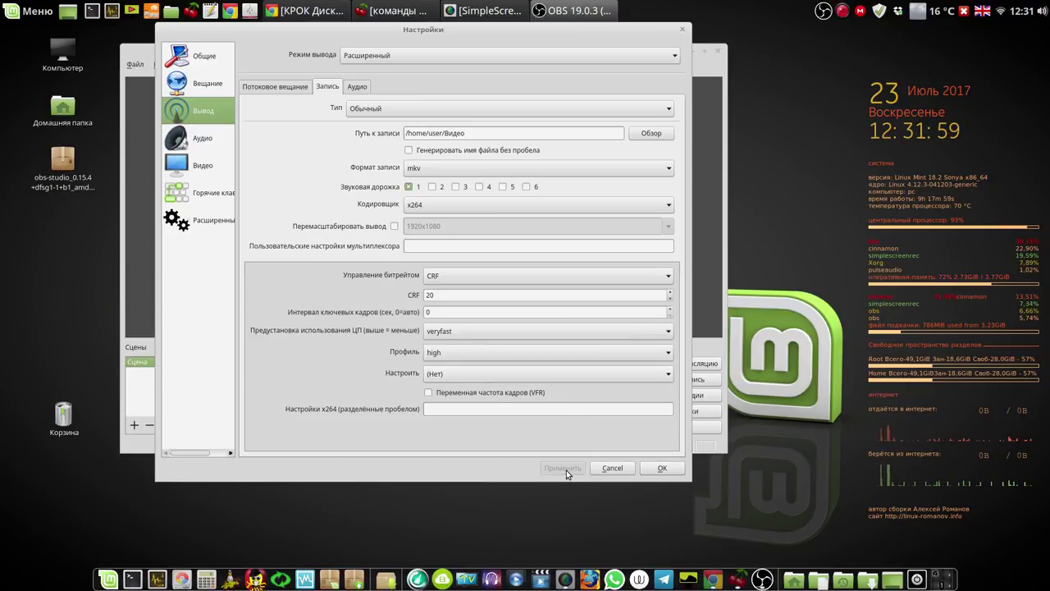
- Set the output audio bitrate of tracks 1 and 2 to 224 and apply the change
{"action": "left_click", "coordinate": [357, 88]}
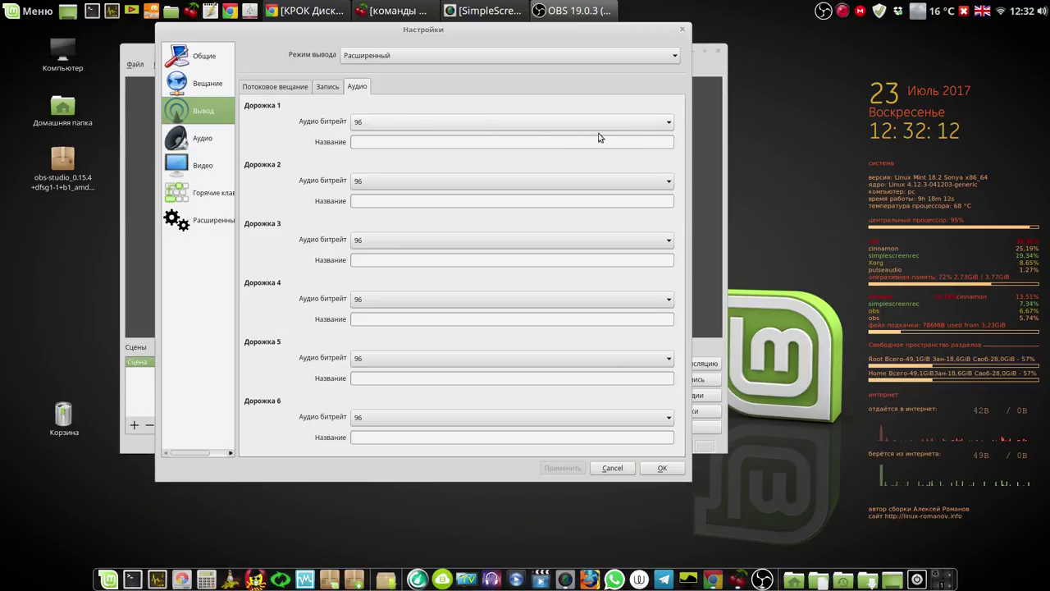
{"action": "left_click", "coordinate": [668, 124]}
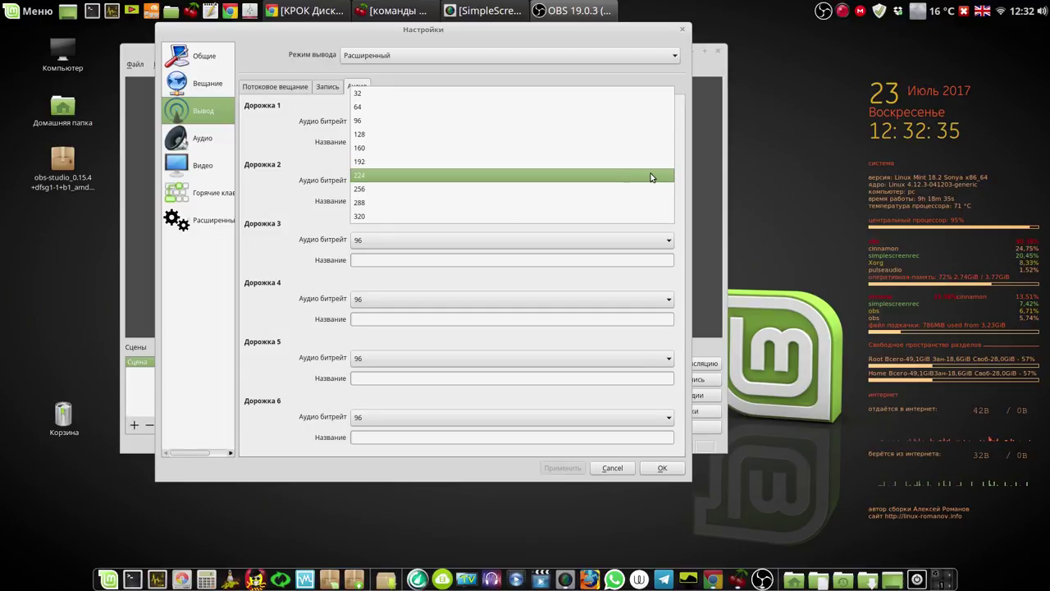
{"action": "left_click", "coordinate": [651, 177]}
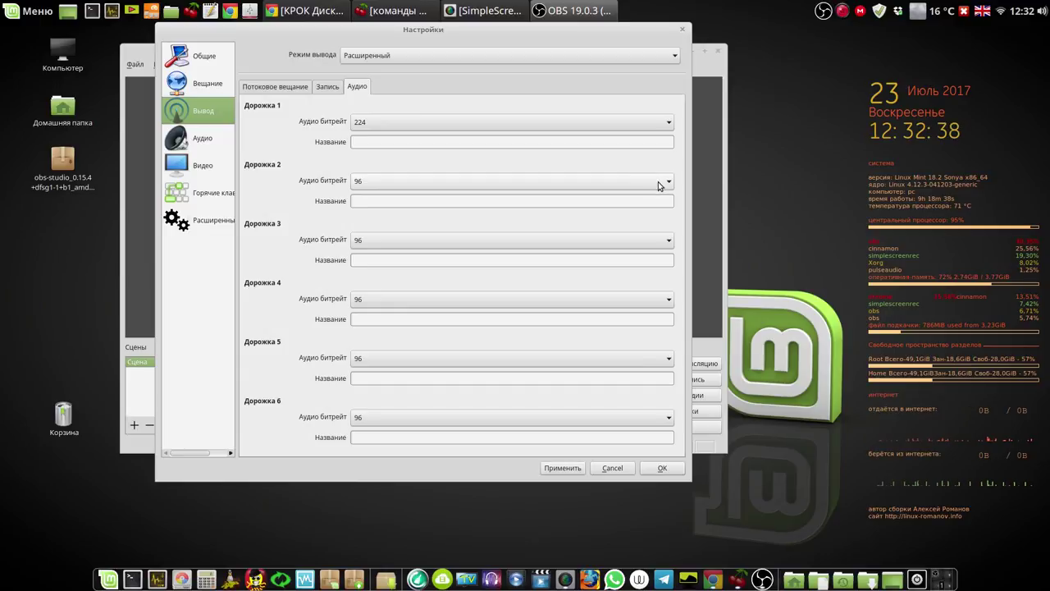
{"action": "left_click", "coordinate": [657, 182]}
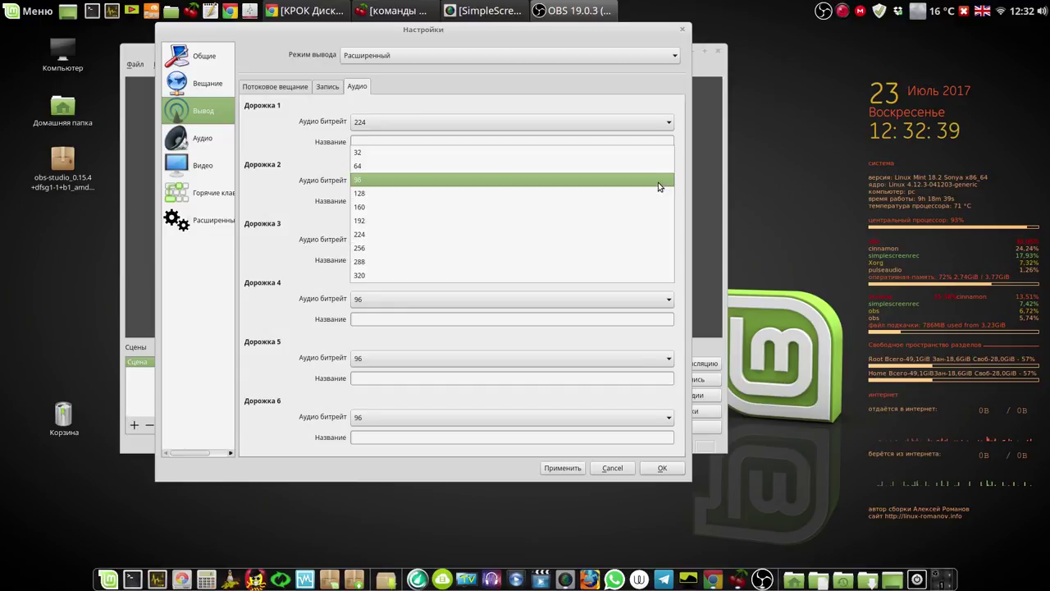
{"action": "left_click", "coordinate": [623, 236]}
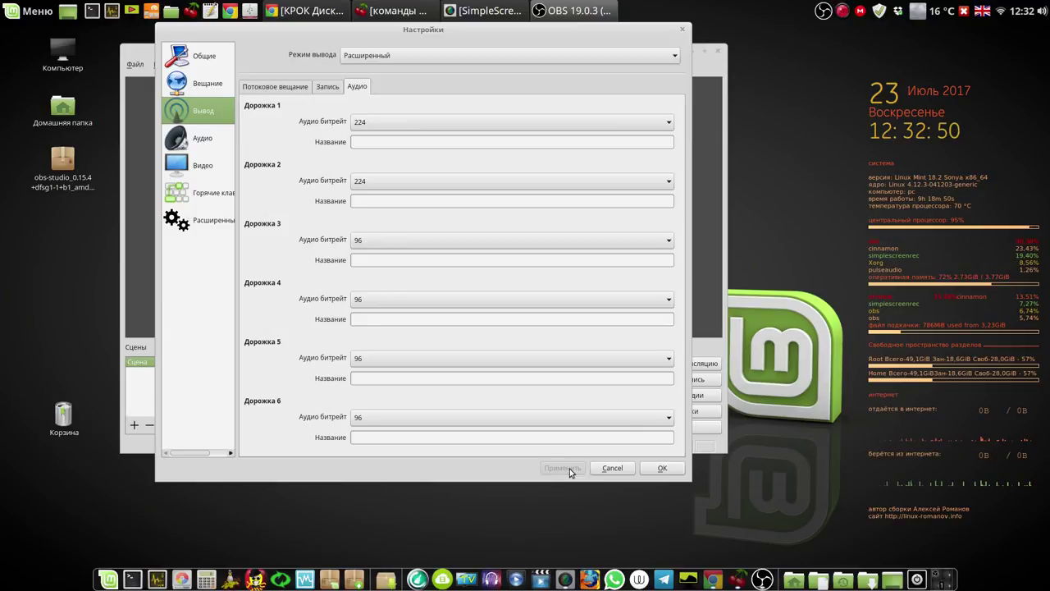
- Set the sample rate in the audio settings to 48khz
{"action": "left_click", "coordinate": [191, 143]}
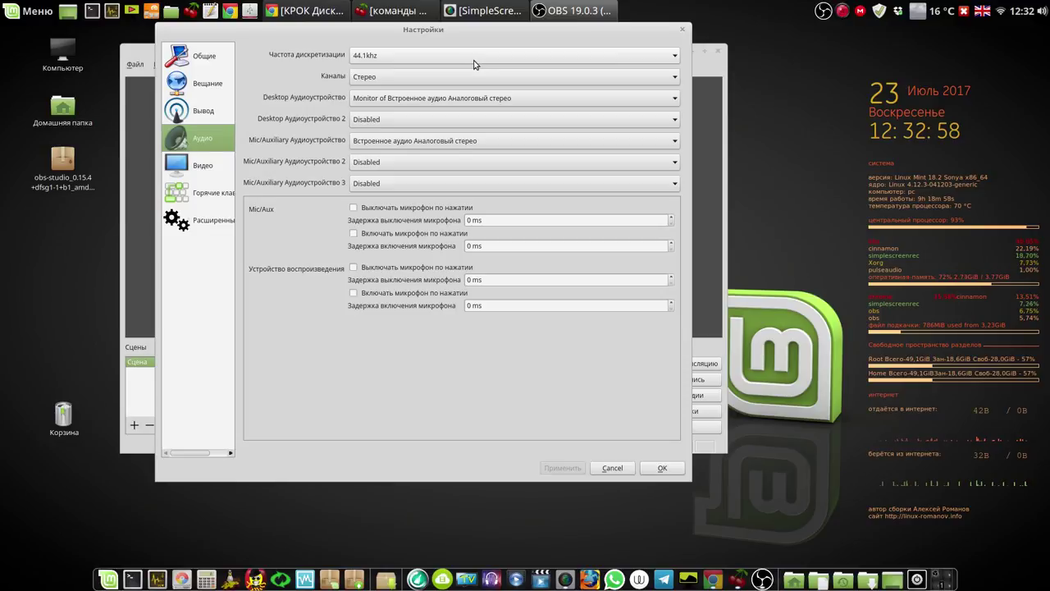
{"action": "left_click", "coordinate": [672, 57]}
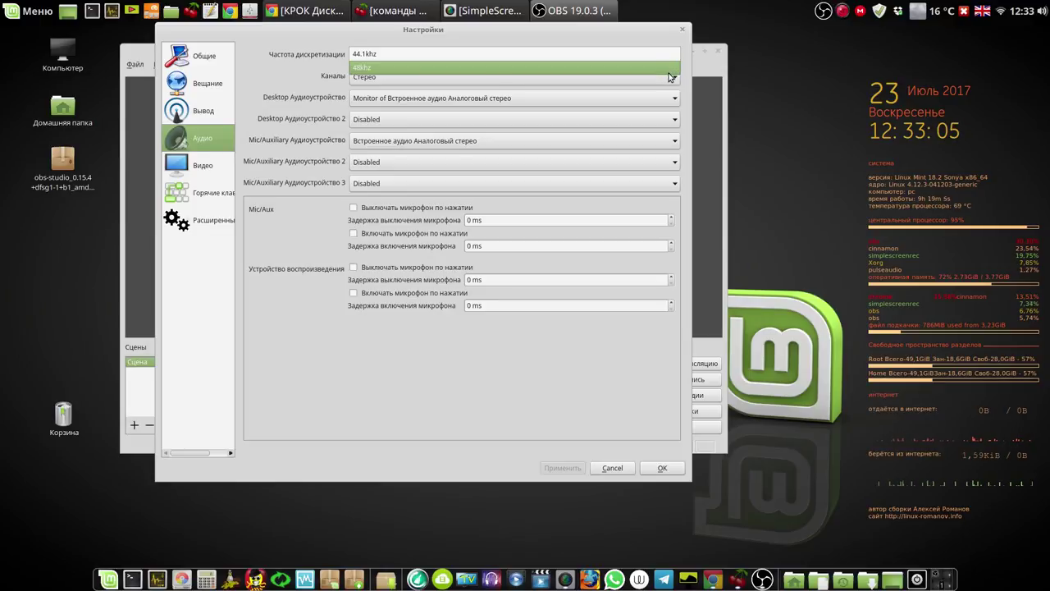
{"action": "left_click", "coordinate": [667, 72]}
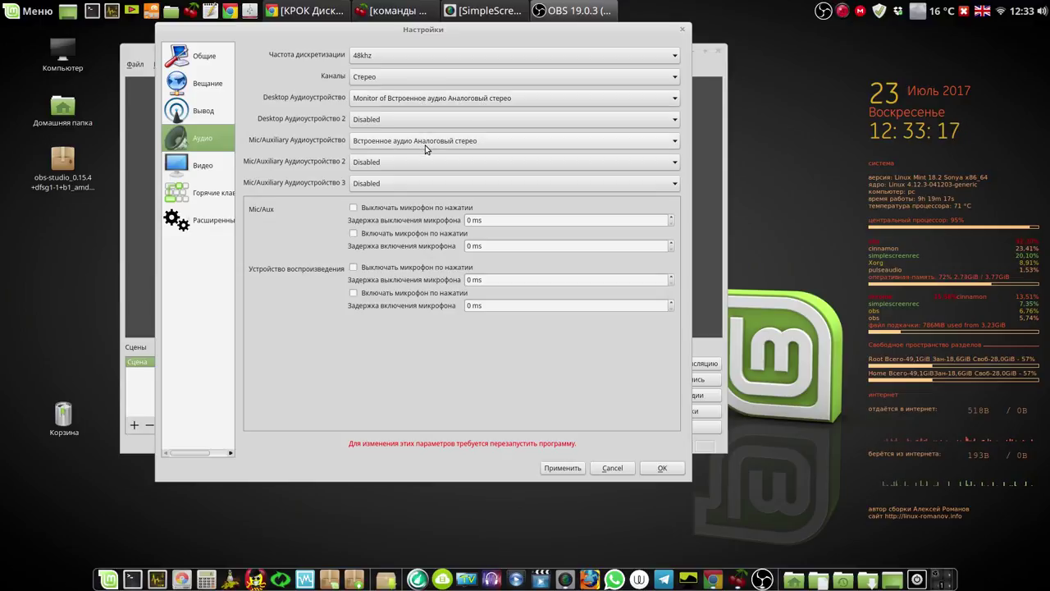
- Check the base and output resolutions in the video settings and select 30 as the common FPS value
{"action": "left_click", "coordinate": [196, 165]}
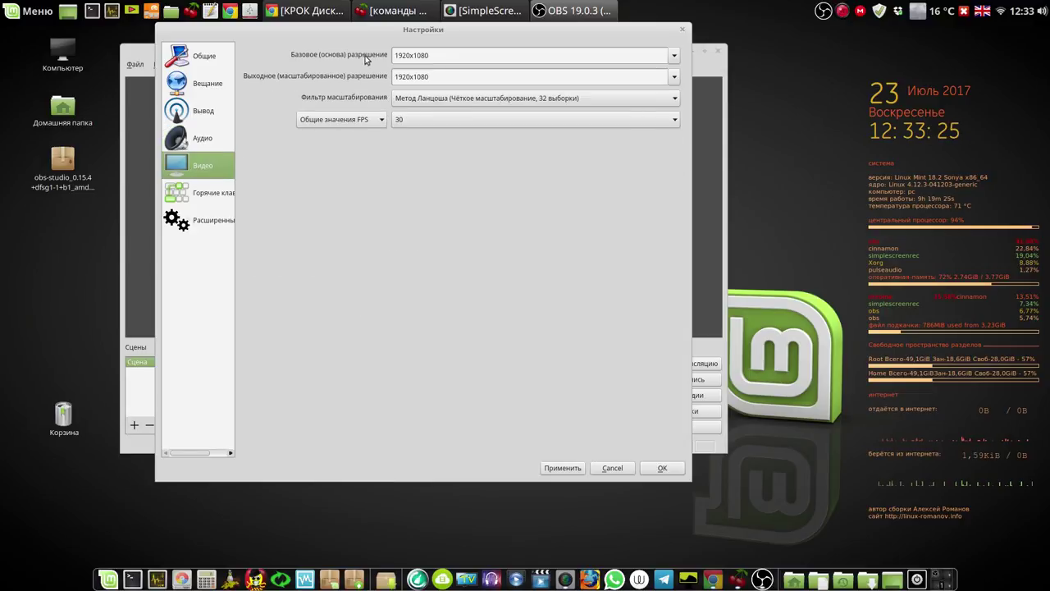
{"action": "left_click_drag", "start_coordinate": [428, 56], "coordinate": [394, 75]}
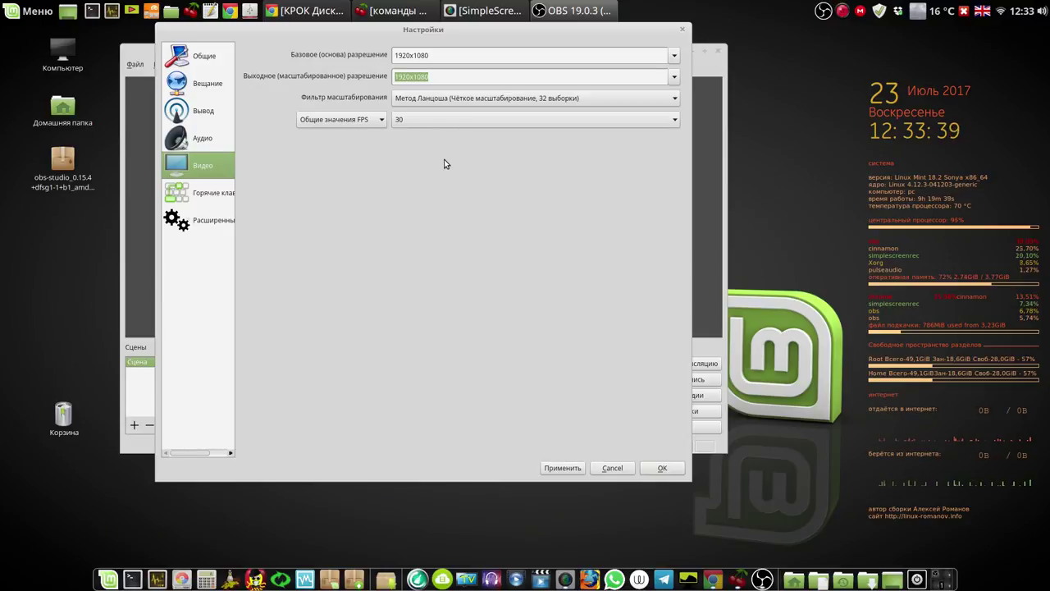
{"action": "left_click", "coordinate": [673, 123]}
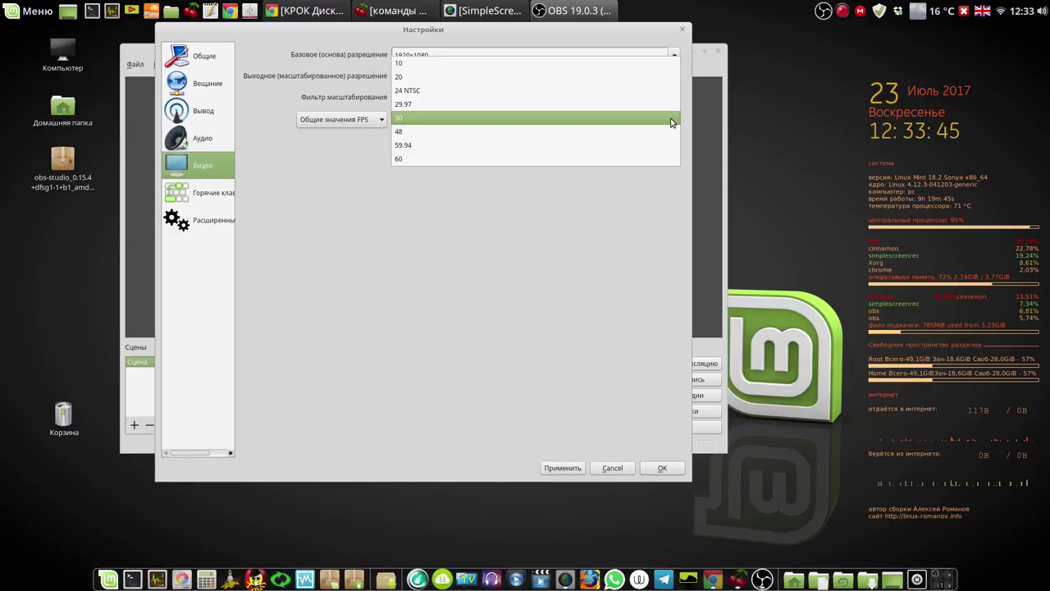
{"action": "left_click", "coordinate": [670, 122]}
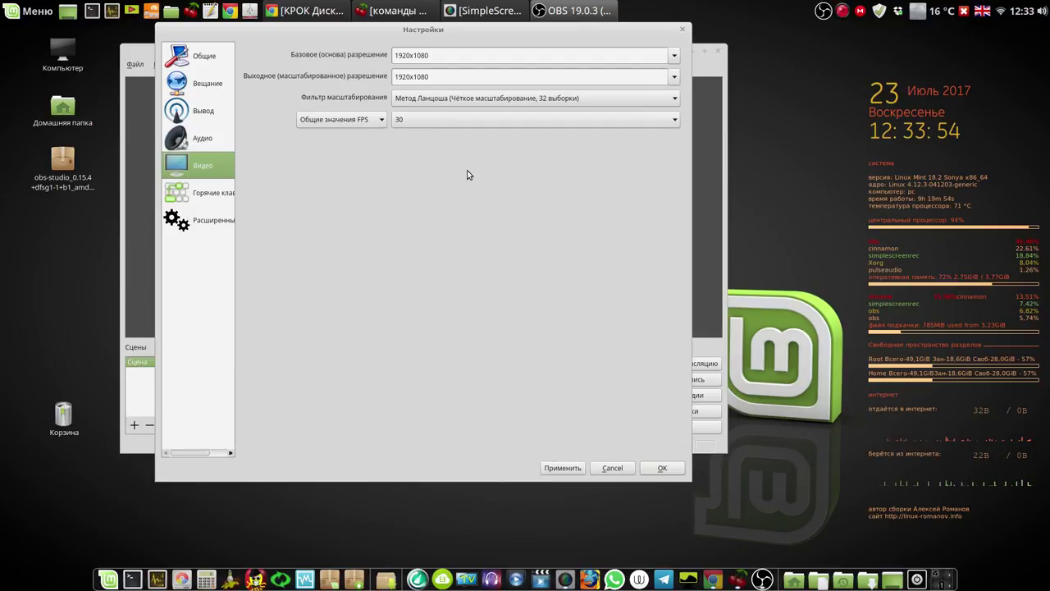
- Review the recording hotkeys and keep 709 as the YUV colour space in the advanced settings
{"action": "left_click", "coordinate": [206, 194]}
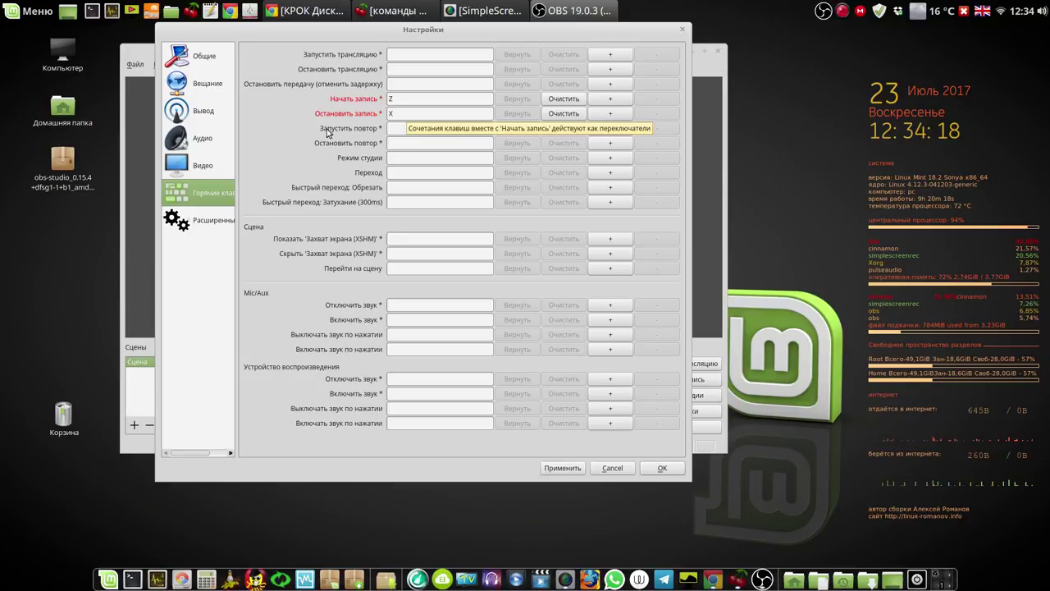
{"action": "left_click", "coordinate": [205, 225]}
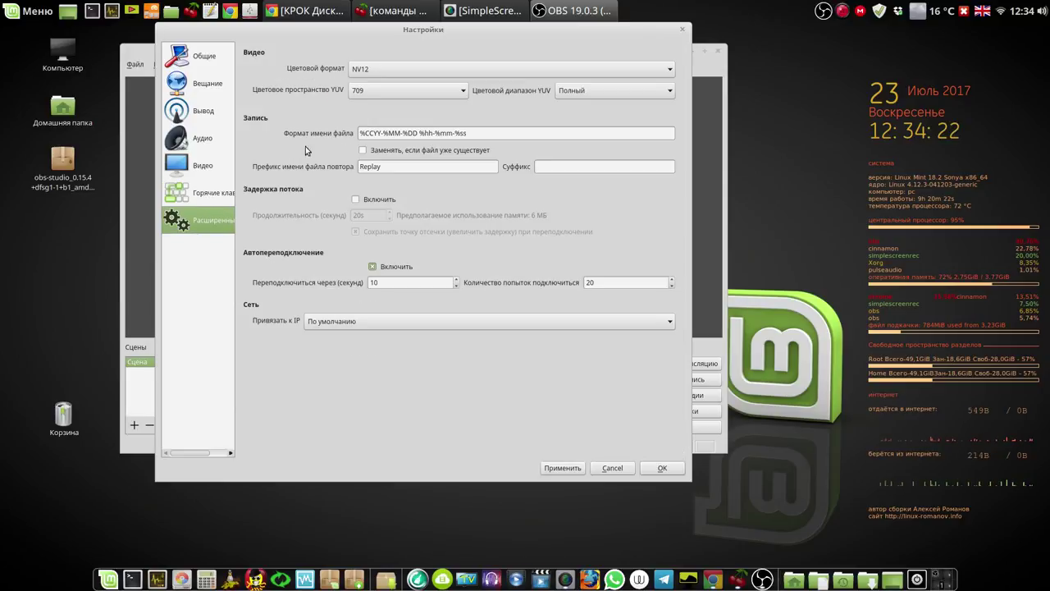
{"action": "left_click", "coordinate": [464, 91]}
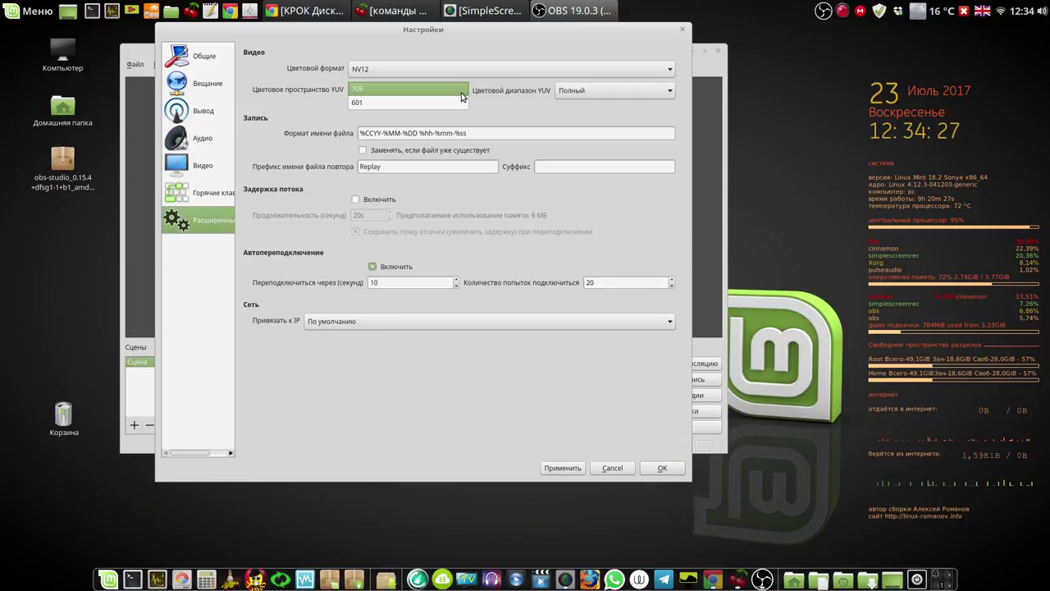
{"action": "left_click", "coordinate": [461, 93]}
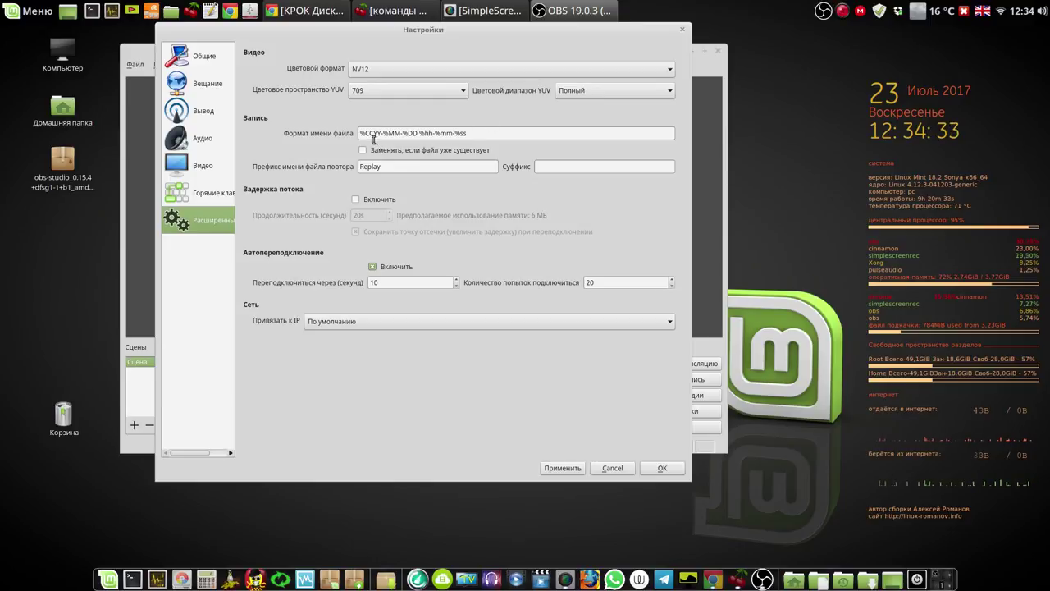
- Set the recording file name format to obs-%CCYY-%MM-%DD %hh-%mm, then apply it and close the settings
{"action": "mouse_move", "coordinate": [378, 136]}
{"action": "mouse_move", "coordinate": [538, 133]}
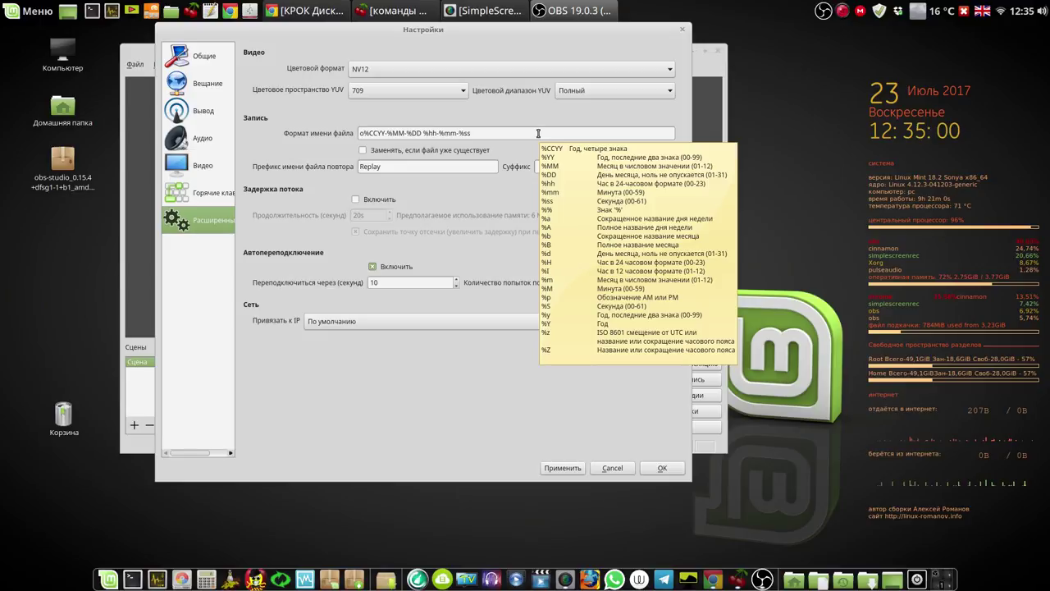
{"action": "type", "text": "b"}
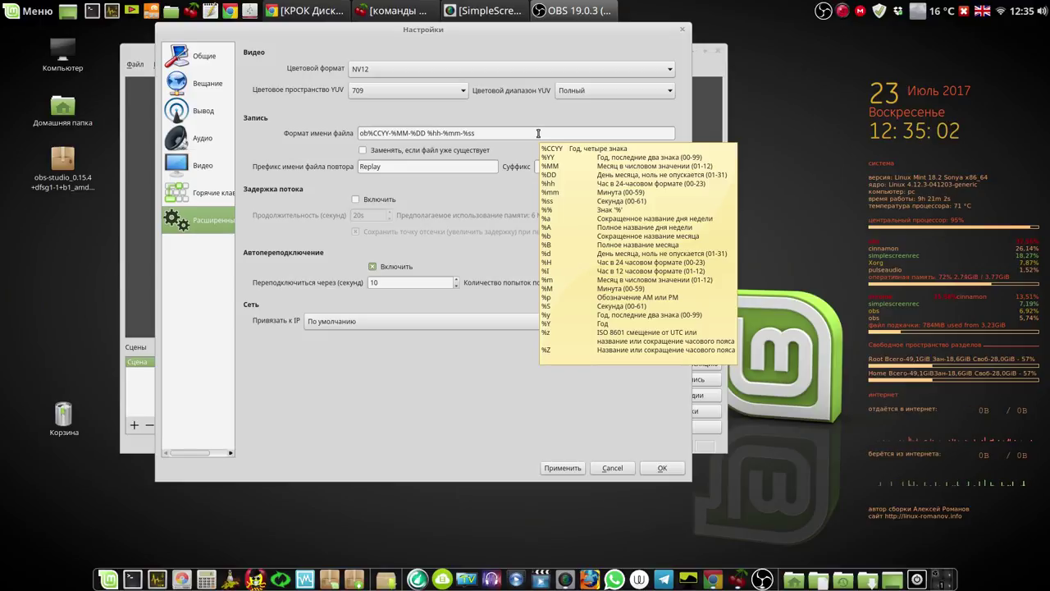
{"action": "type", "text": "s"}
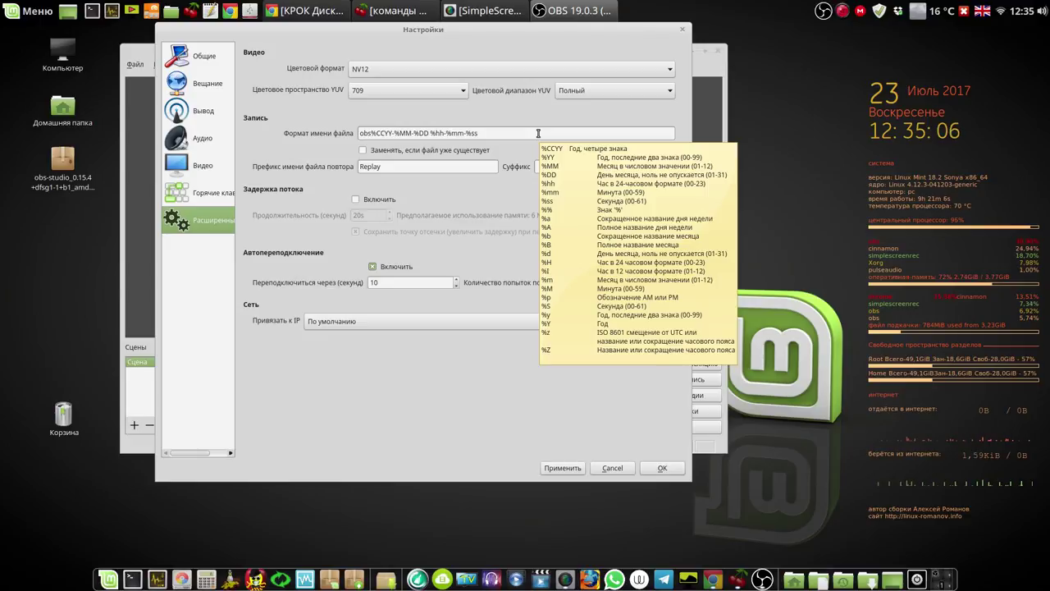
{"action": "type", "text": "-"}
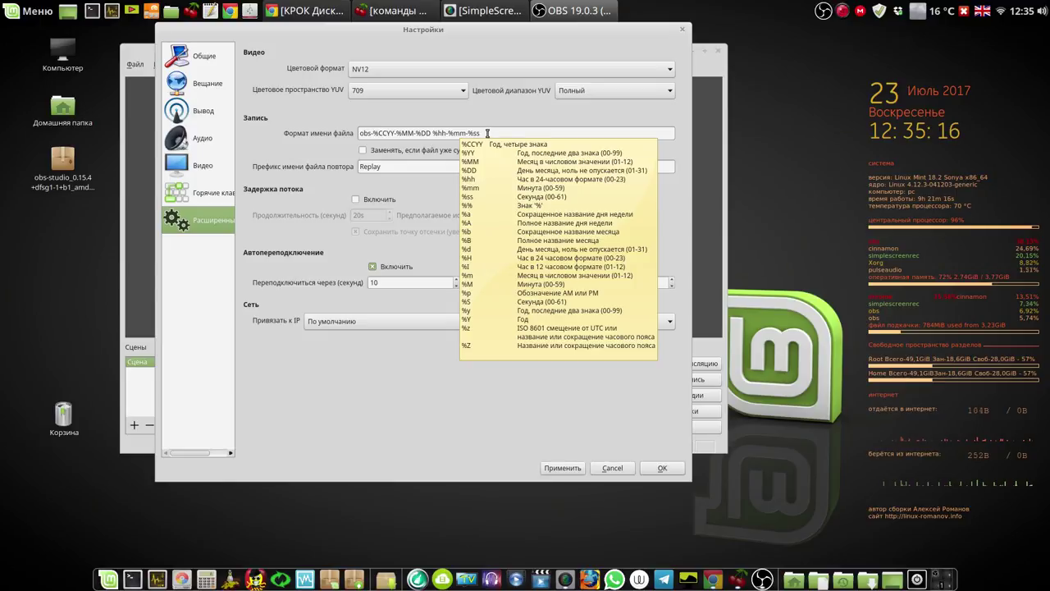
{"action": "left_click", "coordinate": [488, 133]}
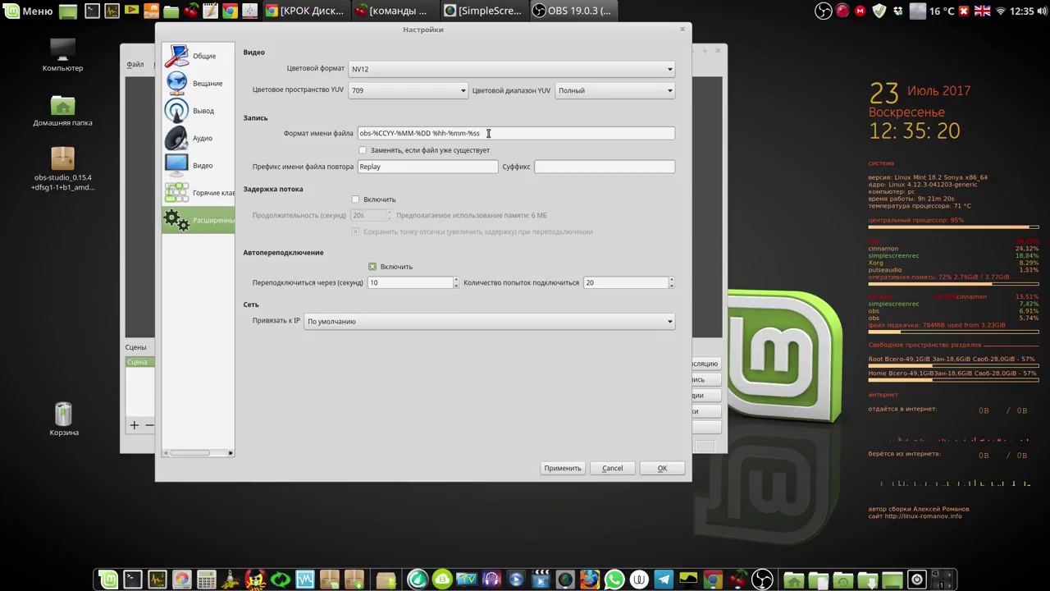
{"action": "key", "text": "BackSpace"}
{"action": "key", "text": "BackSpace"}
{"action": "left_click", "coordinate": [569, 467]}
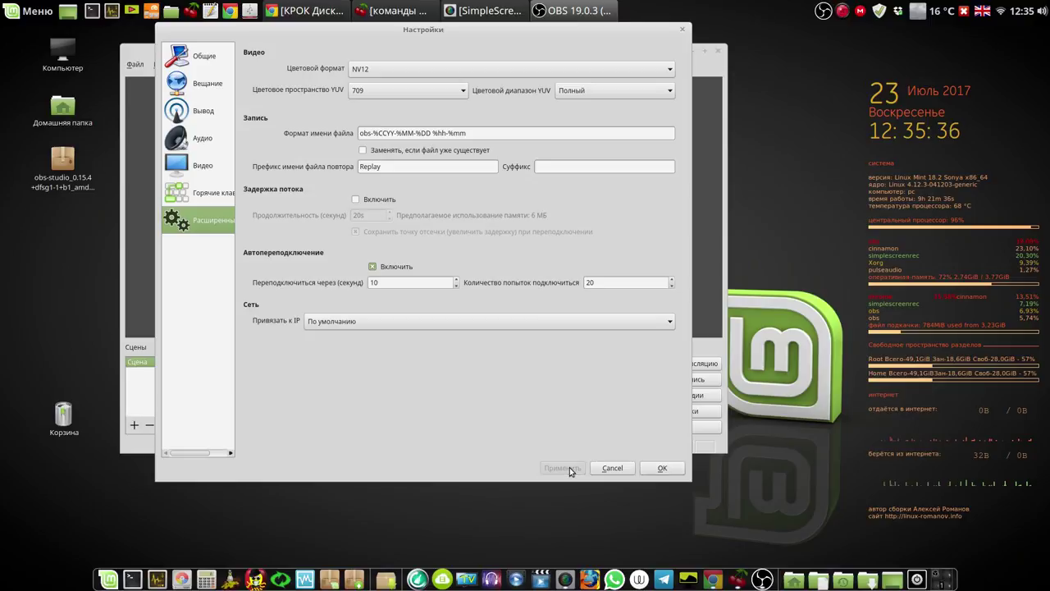
{"action": "left_click", "coordinate": [662, 468]}
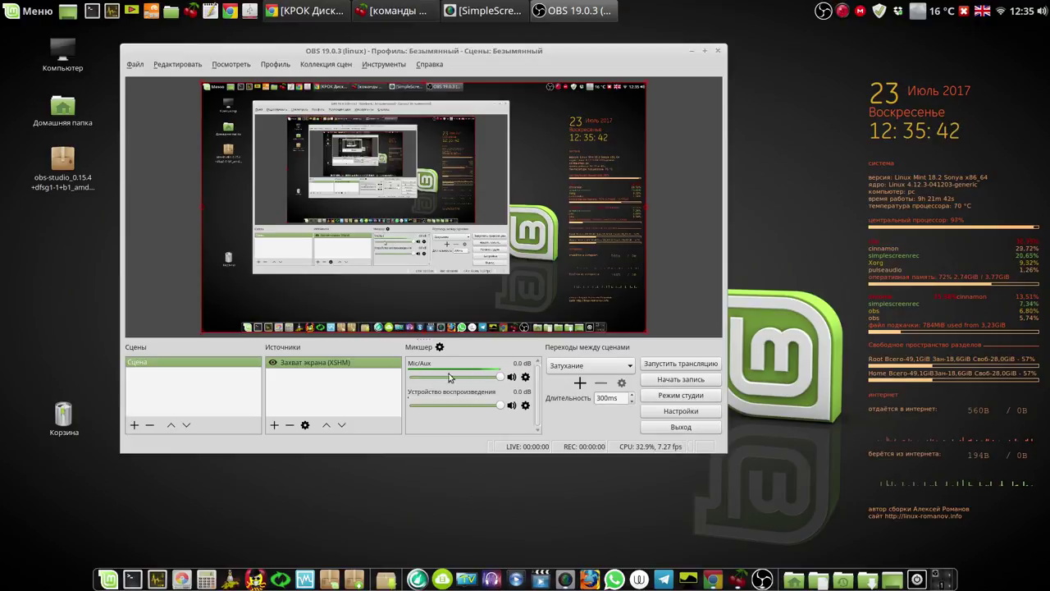
- Review the Mic/Aux audio filters and set the lower threshold (Нижний порог) of the Подавление шума filter to -20 dB
{"action": "left_click", "coordinate": [526, 378]}
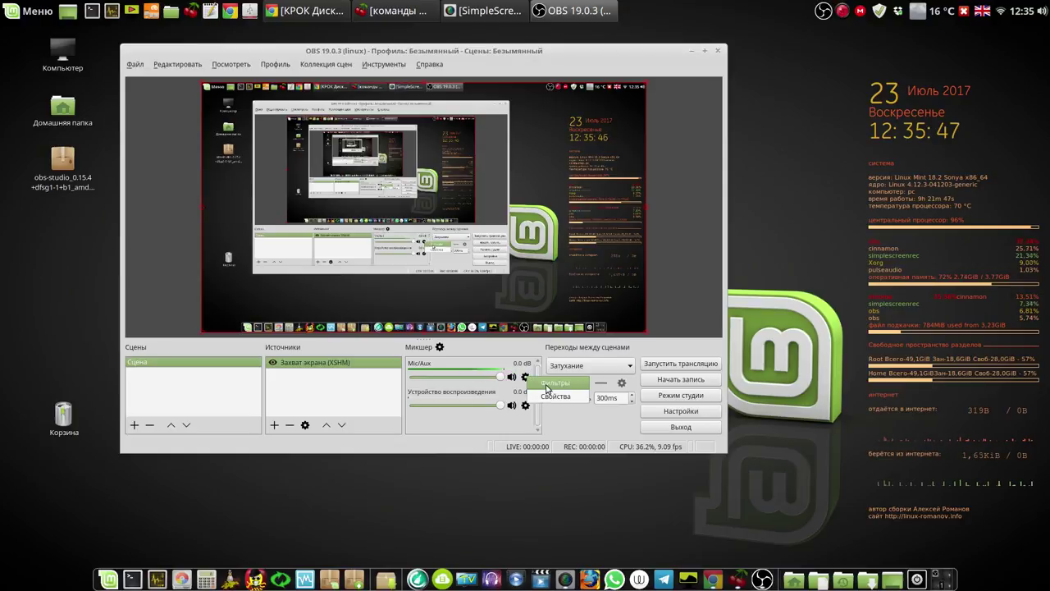
{"action": "left_click", "coordinate": [547, 386]}
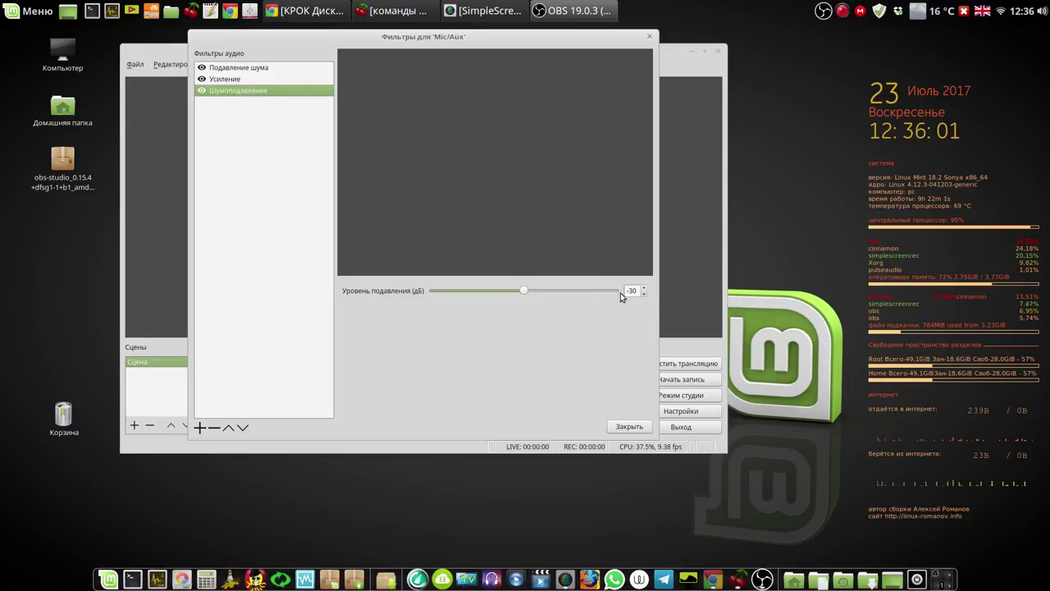
{"action": "left_click", "coordinate": [227, 79]}
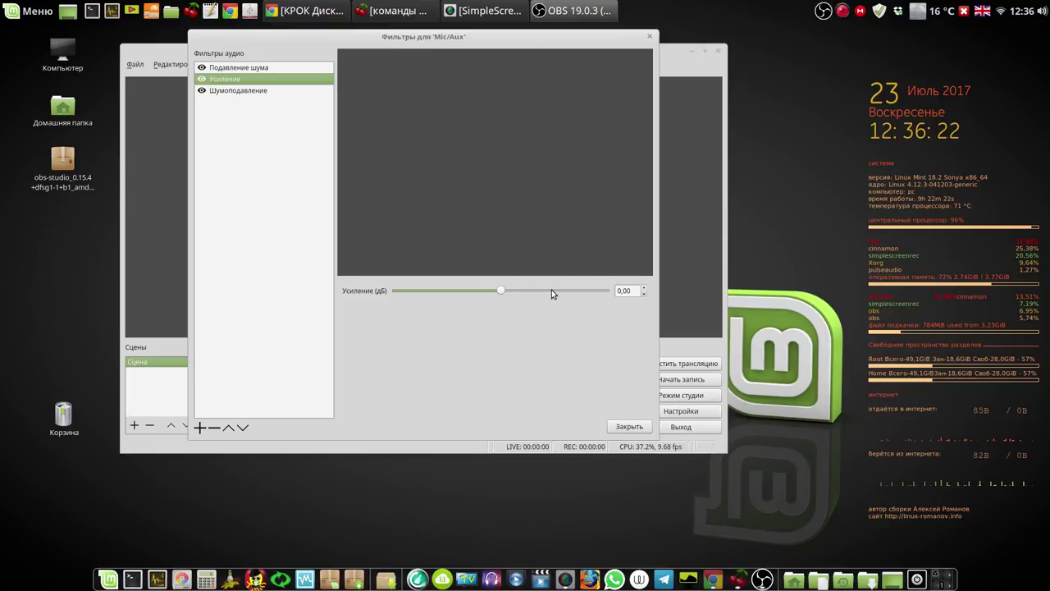
{"action": "left_click", "coordinate": [249, 70]}
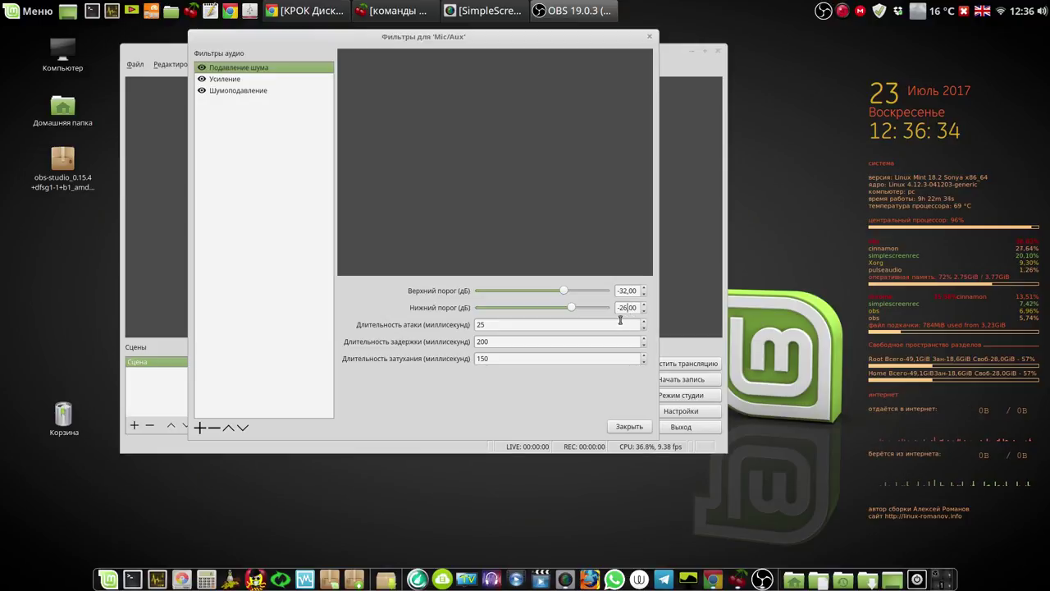
{"action": "key", "text": "BackSpace"}
{"action": "type", "text": "0"}
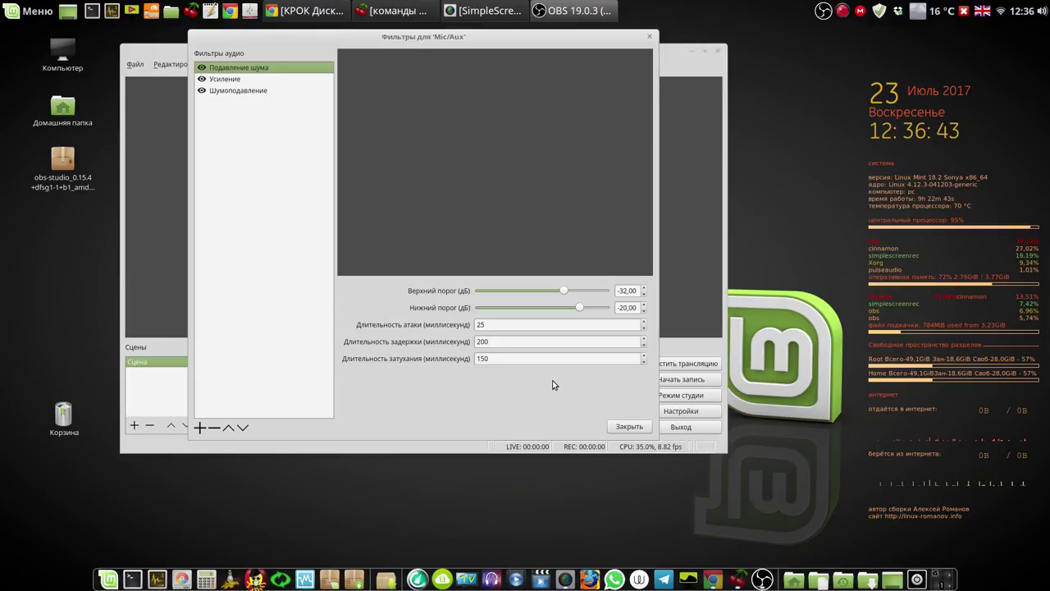
{"action": "left_click", "coordinate": [629, 426]}
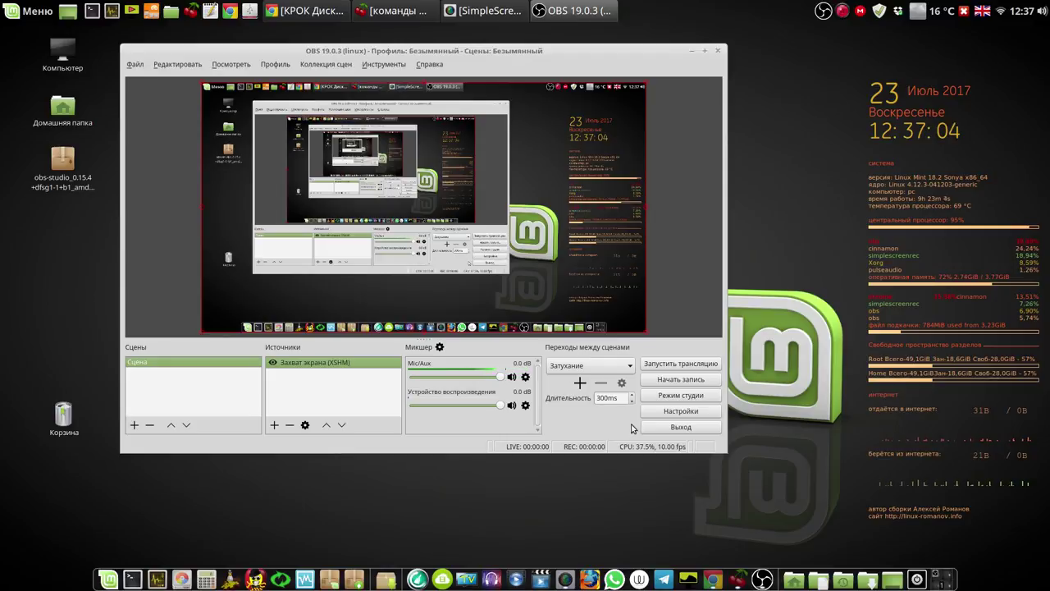
- Pause the running SimpleScreenRecorder recording and minimize the OBS window while its test recording runs
{"action": "right_click", "coordinate": [843, 14]}
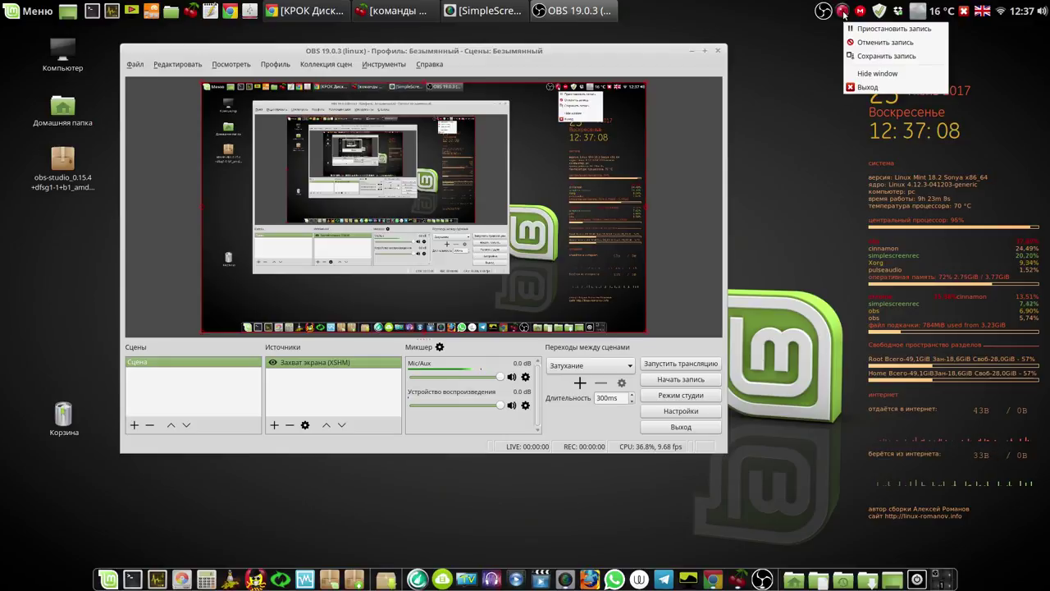
{"action": "left_click", "coordinate": [862, 28]}
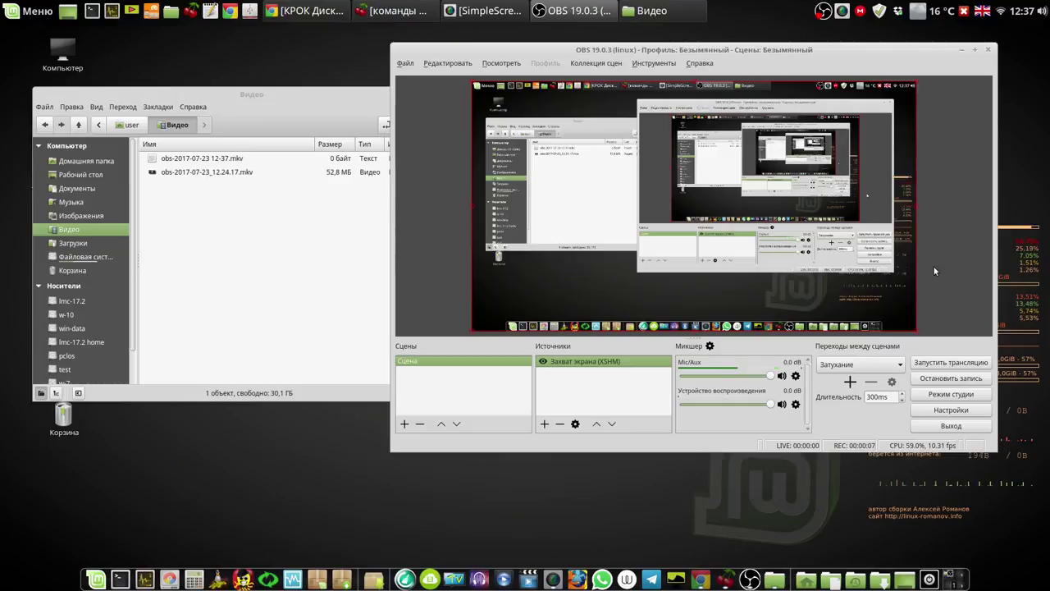
{"action": "left_click", "coordinate": [963, 52]}
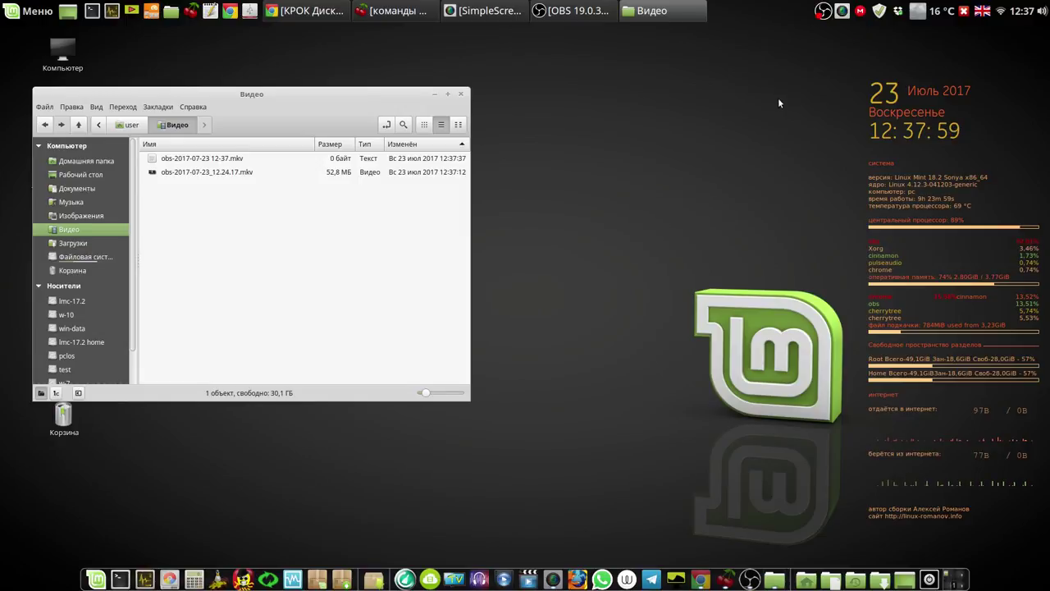
- Briefly open a full-screen program during the OBS test recording, exit it and return to OBS
{"action": "left_click", "coordinate": [132, 11]}
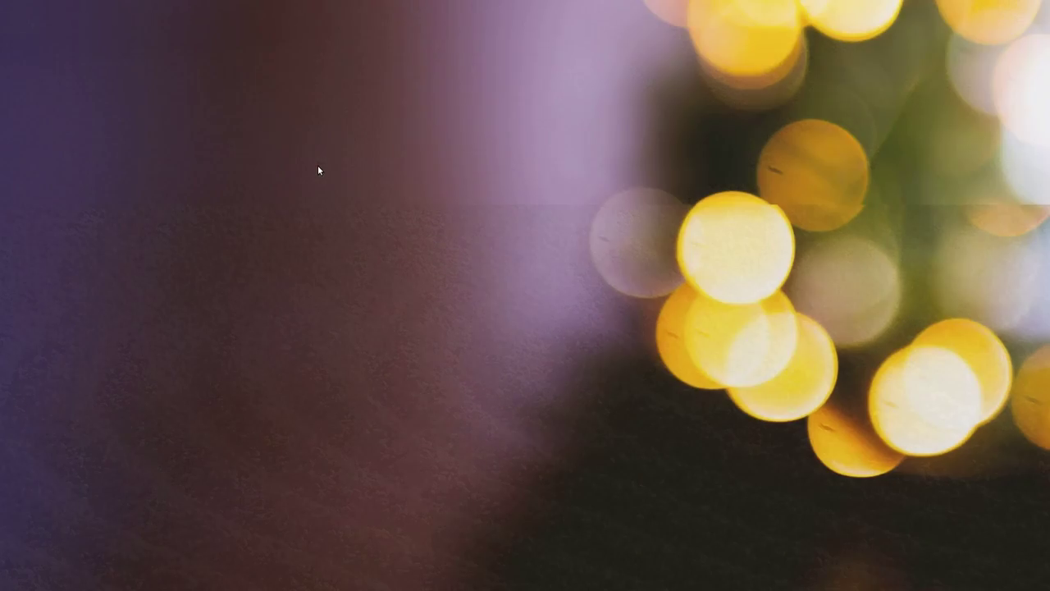
{"action": "key", "text": "Escape"}
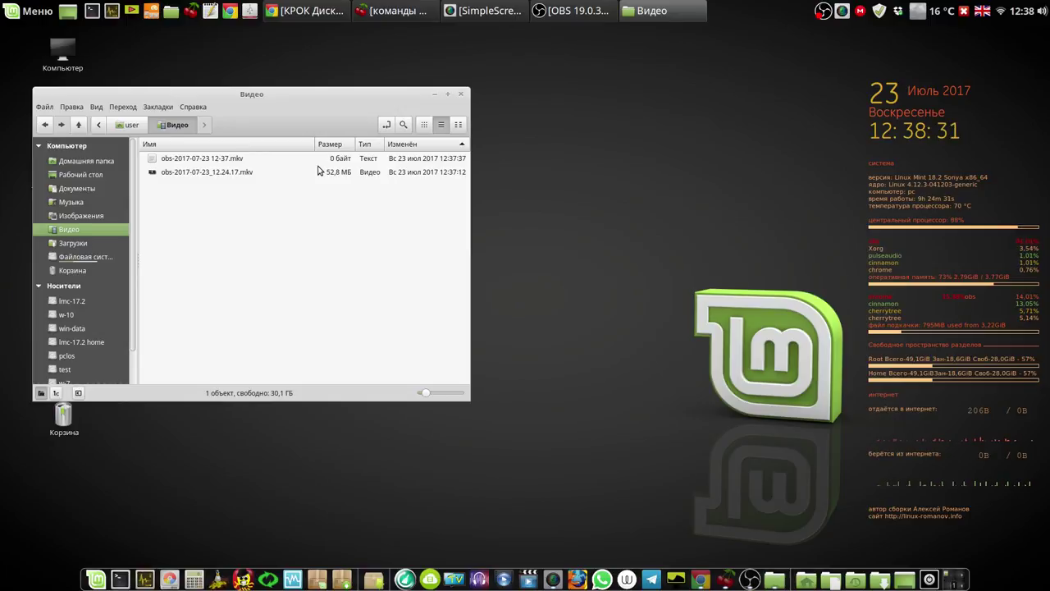
{"action": "left_click", "coordinate": [822, 14]}
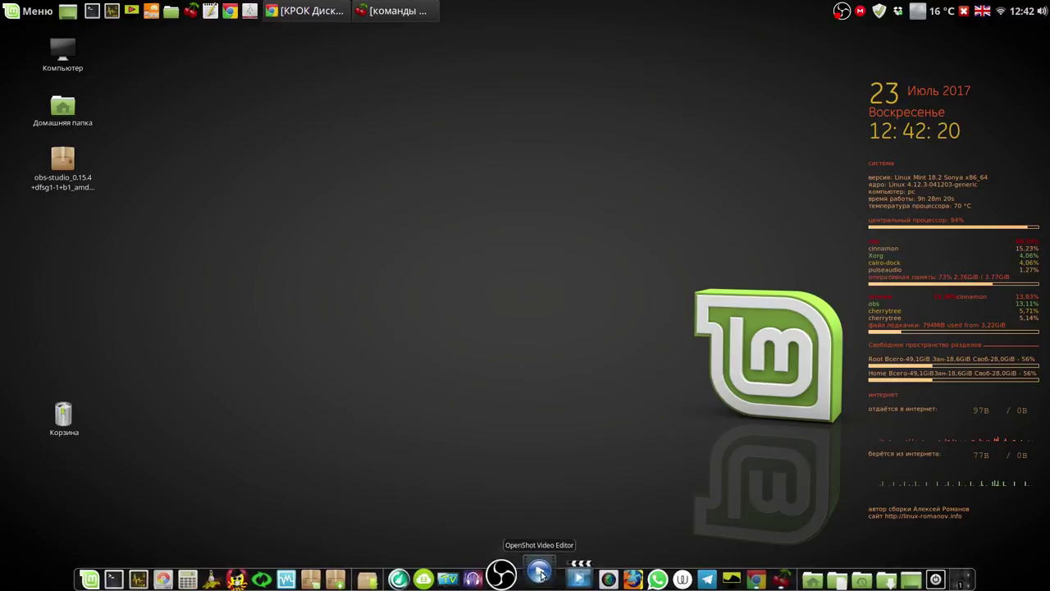
{"action": "left_click", "coordinate": [539, 573]}
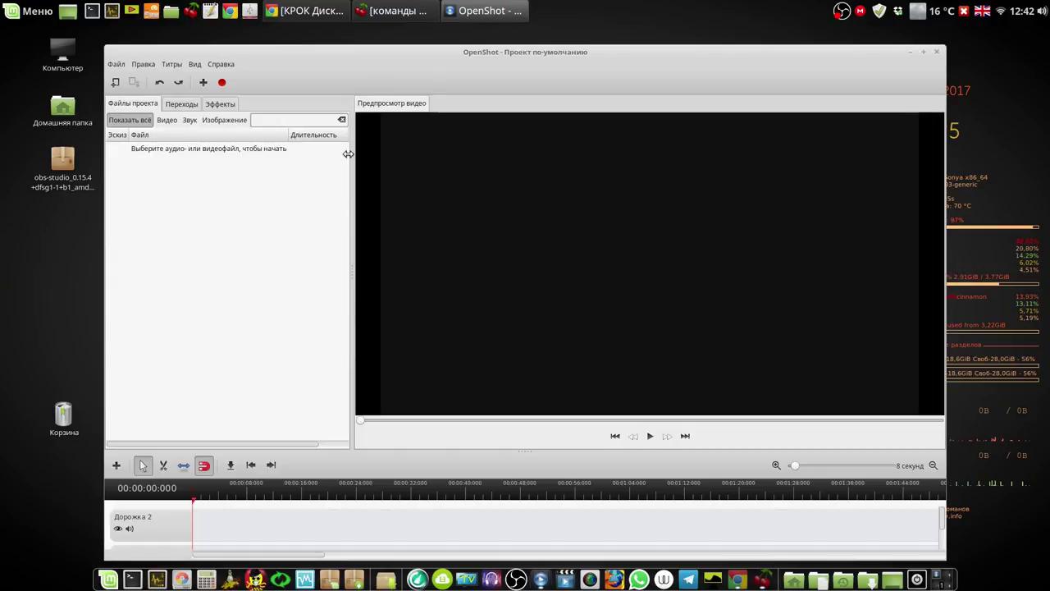
{"action": "left_click", "coordinate": [202, 83]}
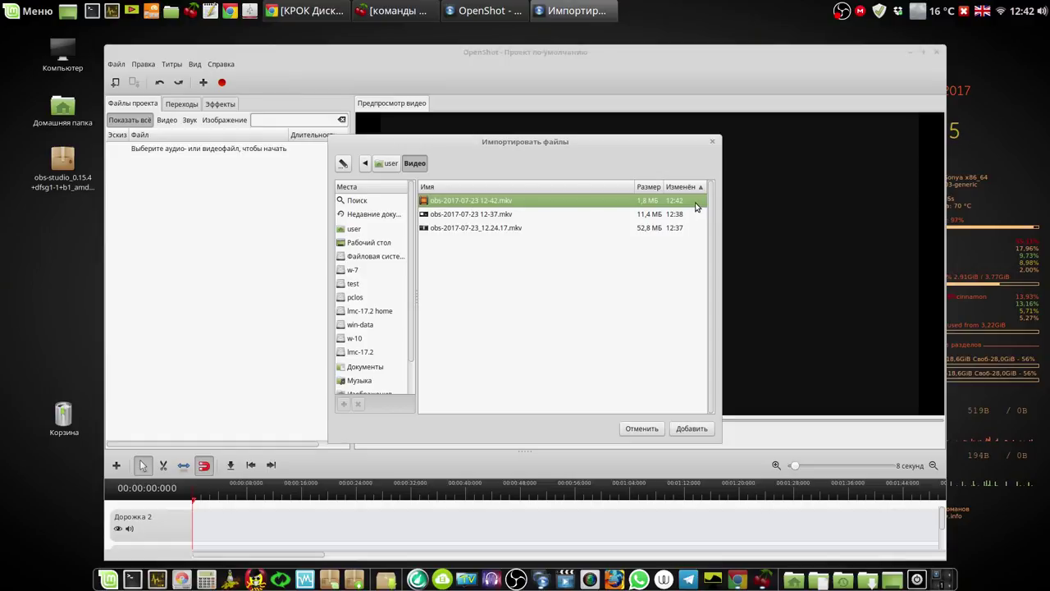
{"action": "left_click", "coordinate": [506, 215]}
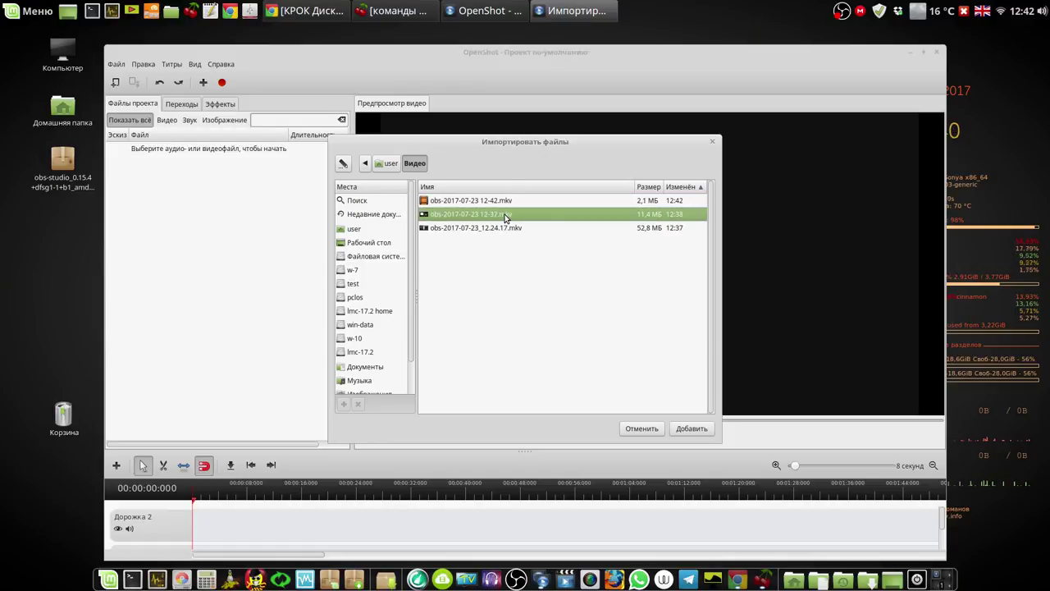
{"action": "key", "text": "shift+Down"}
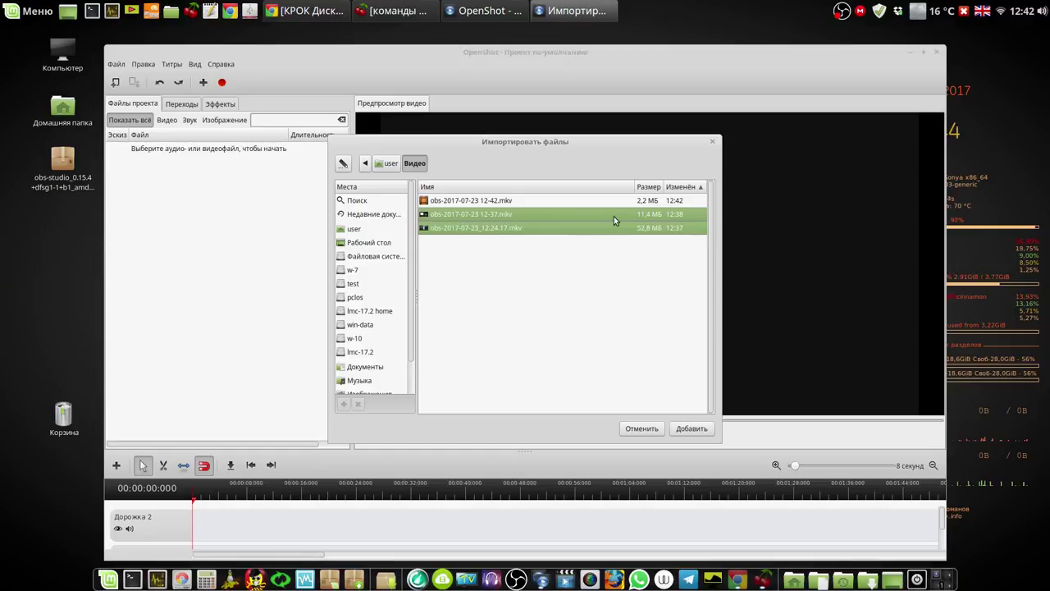
{"action": "left_click", "coordinate": [693, 429]}
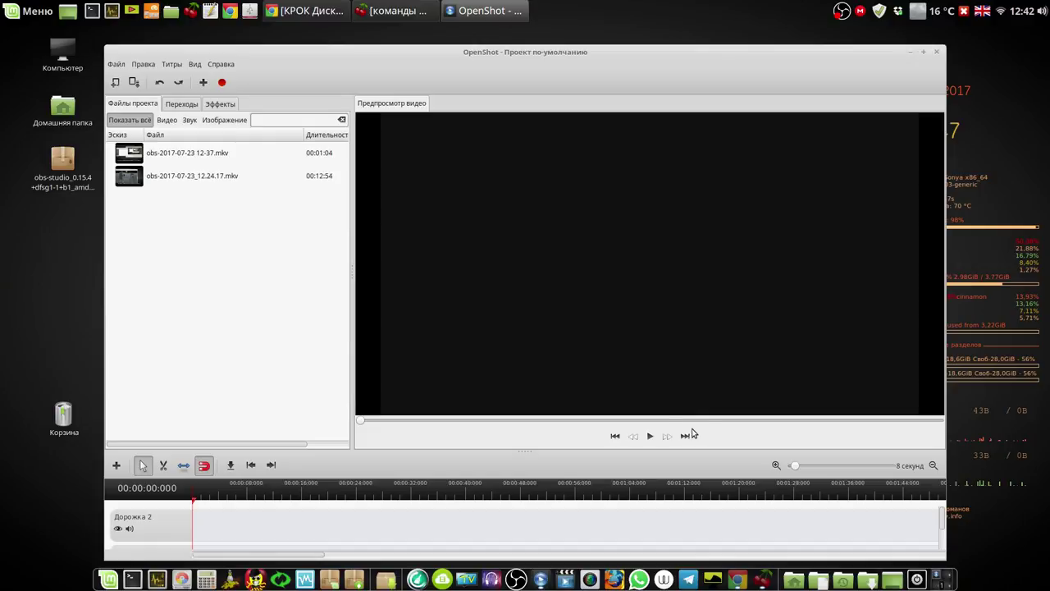
- Sort the project files with obs-2017-07-23_12.24.17.mkv first and add both clips to the timeline on Дорожка 2 from 0 seconds, without fade or transition
{"action": "left_click", "coordinate": [226, 135]}
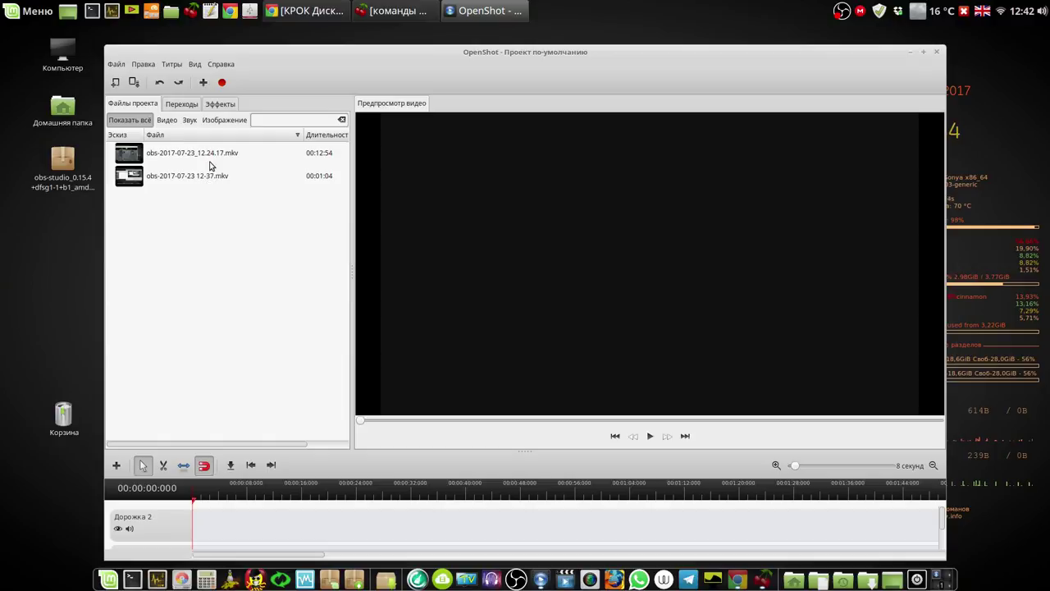
{"action": "left_click", "coordinate": [209, 160]}
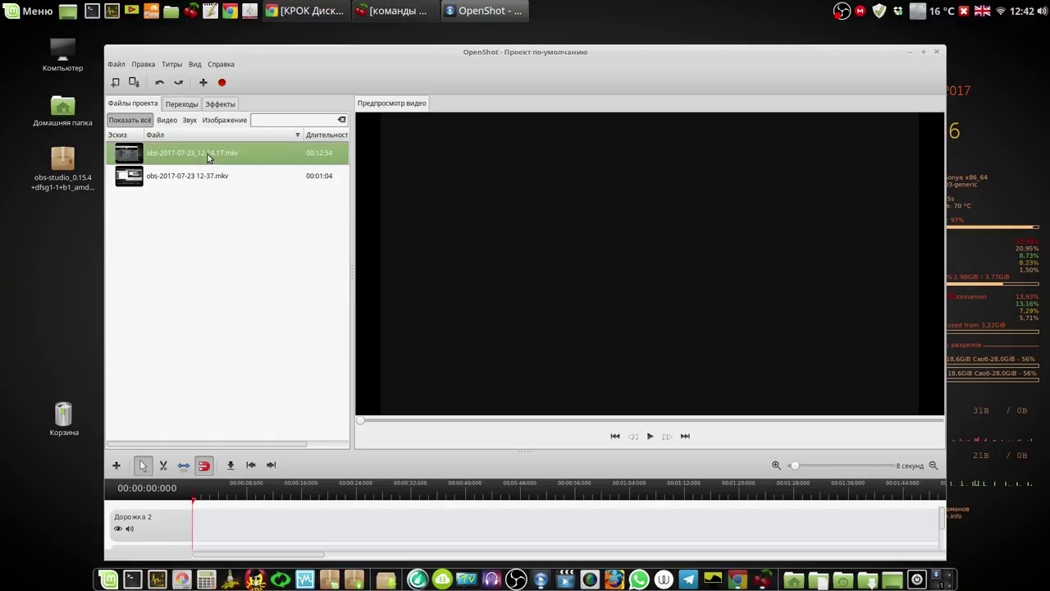
{"action": "key", "text": "ctrl+a"}
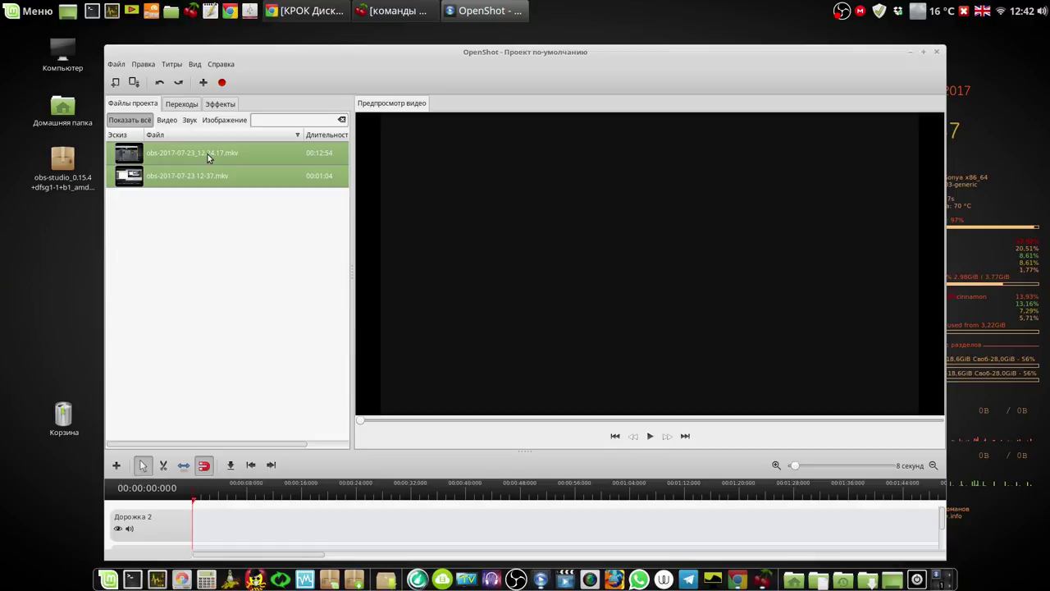
{"action": "right_click", "coordinate": [208, 157]}
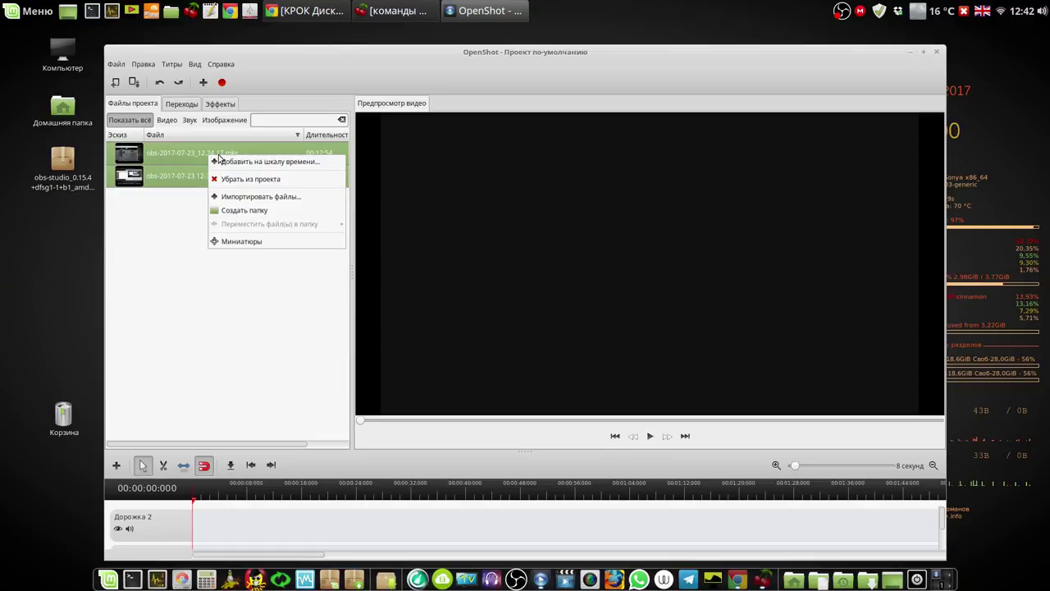
{"action": "left_click", "coordinate": [263, 162]}
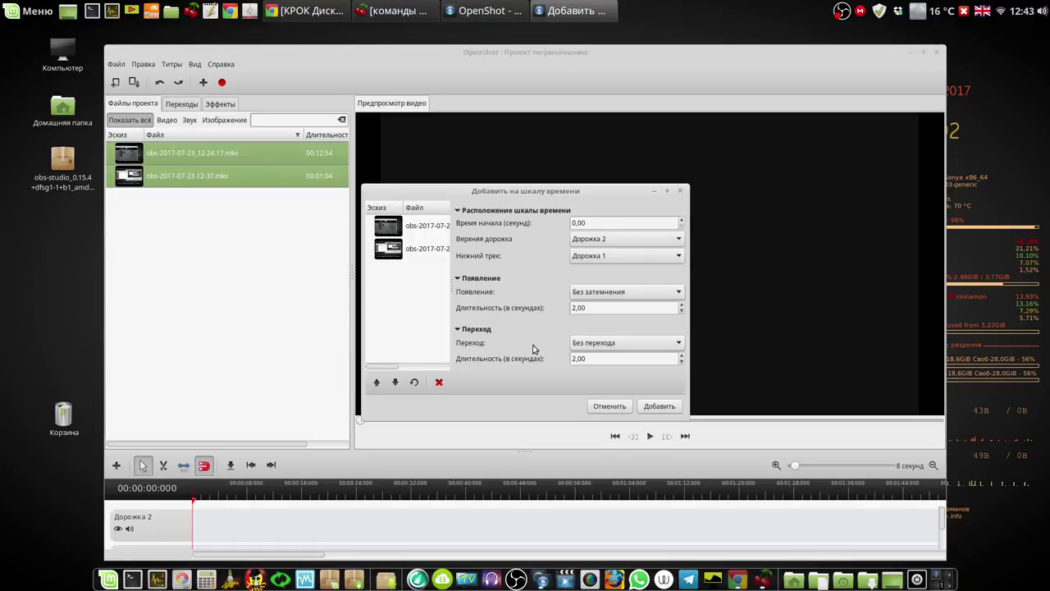
{"action": "left_click", "coordinate": [659, 406]}
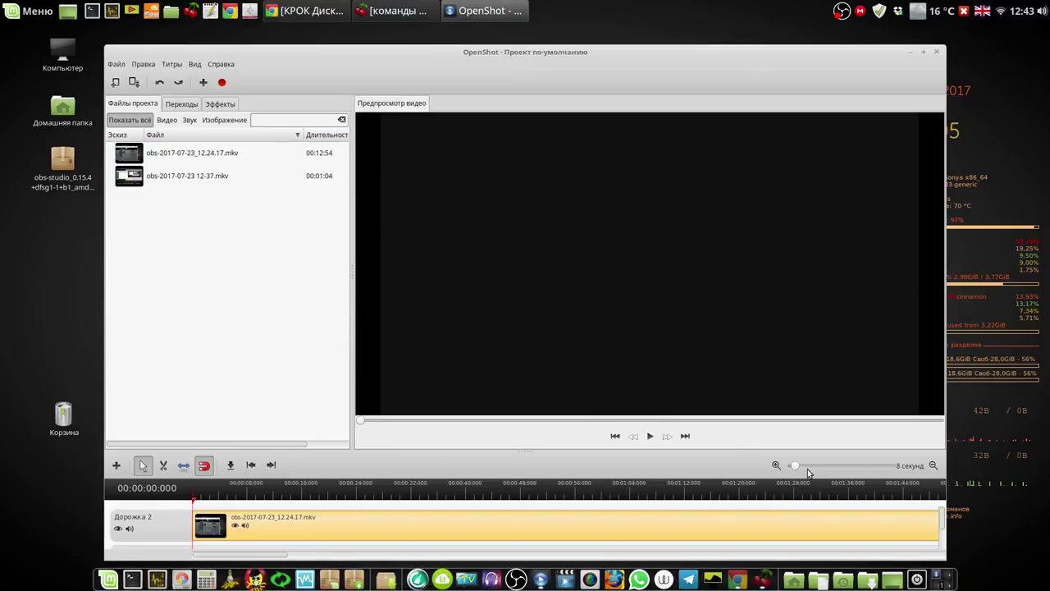
{"action": "left_click_drag", "start_coordinate": [794, 467], "coordinate": [824, 468]}
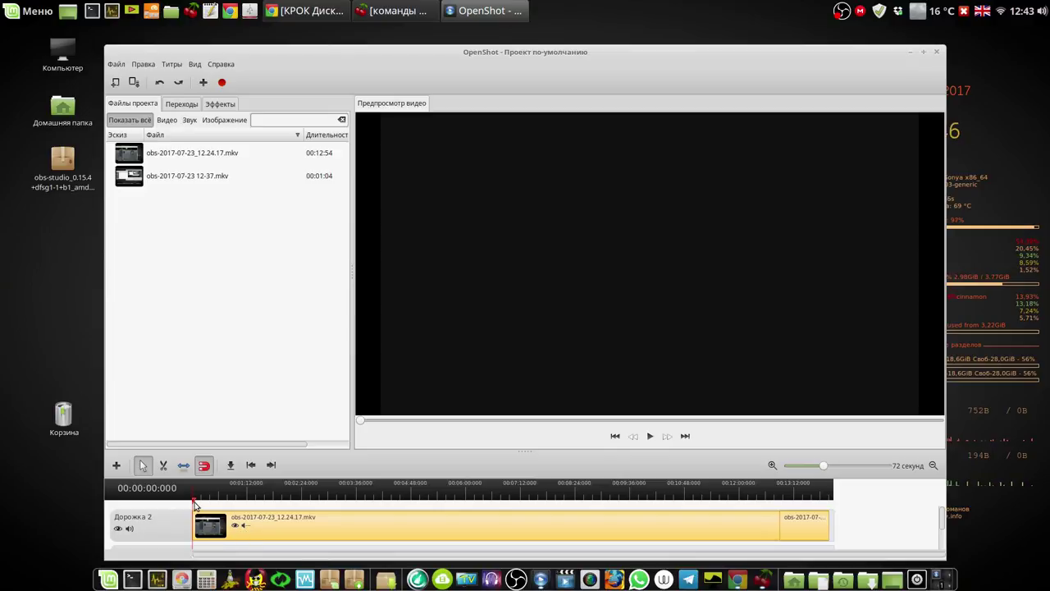
- Save the project as 777 in the Видео folder with the HD 1080p 25 fps profile
{"action": "left_click", "coordinate": [134, 83]}
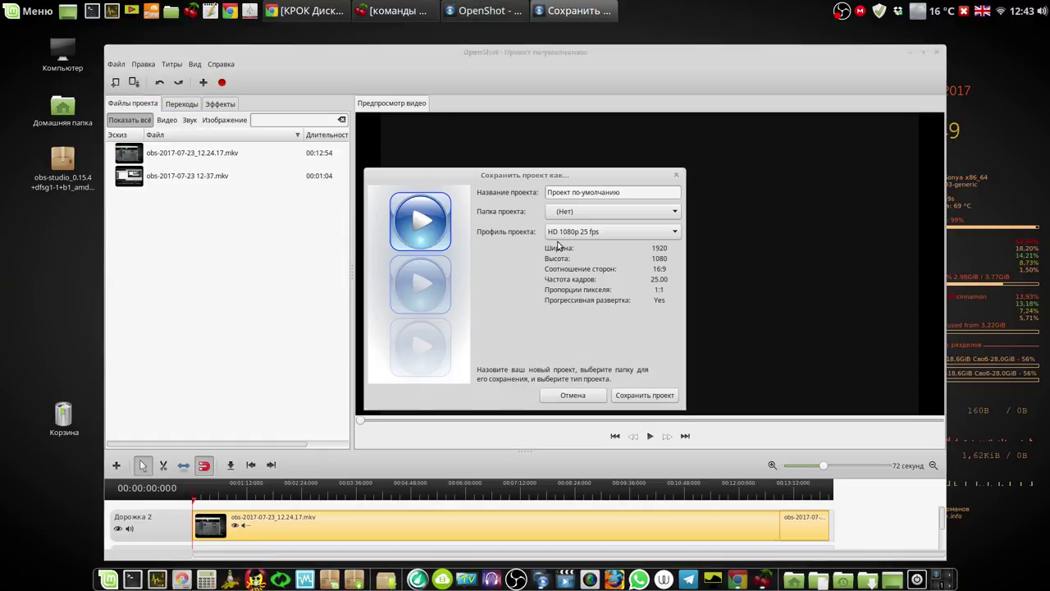
{"action": "left_click", "coordinate": [619, 192]}
{"action": "left_click_drag", "start_coordinate": [619, 193], "coordinate": [534, 191]}
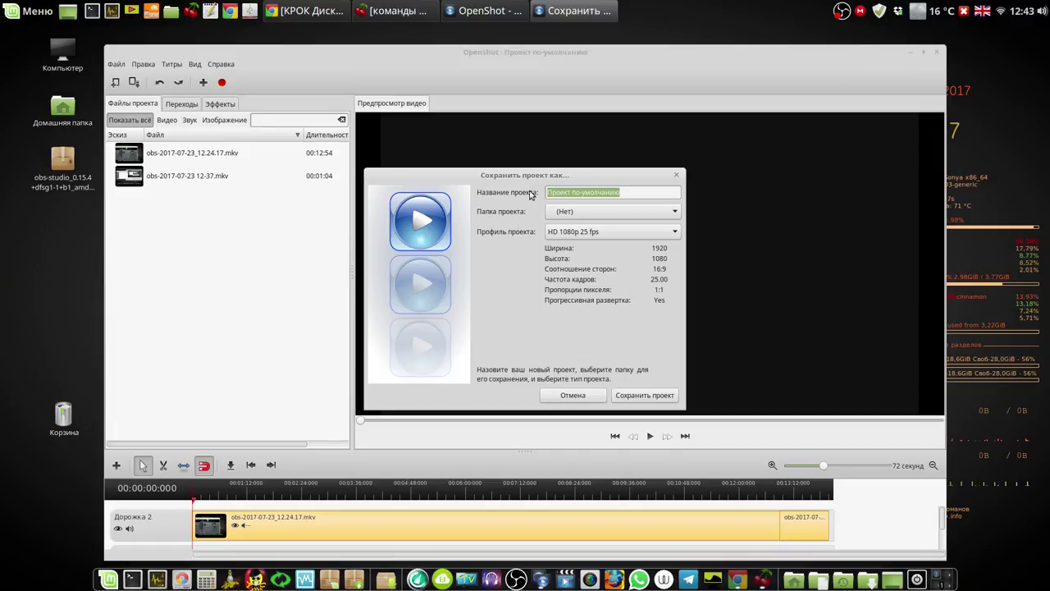
{"action": "type", "text": "777"}
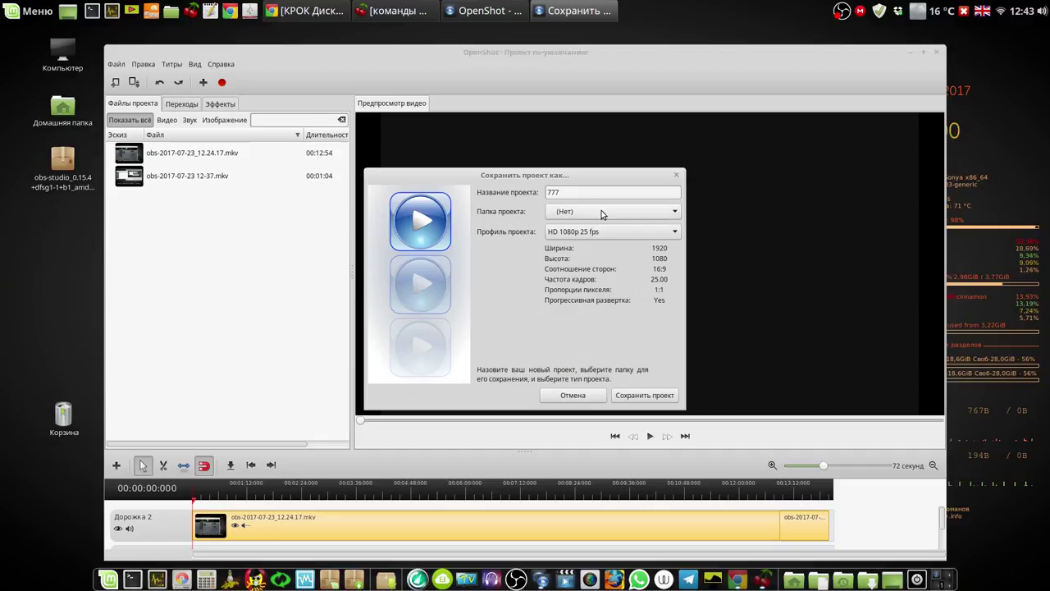
{"action": "left_click", "coordinate": [600, 215]}
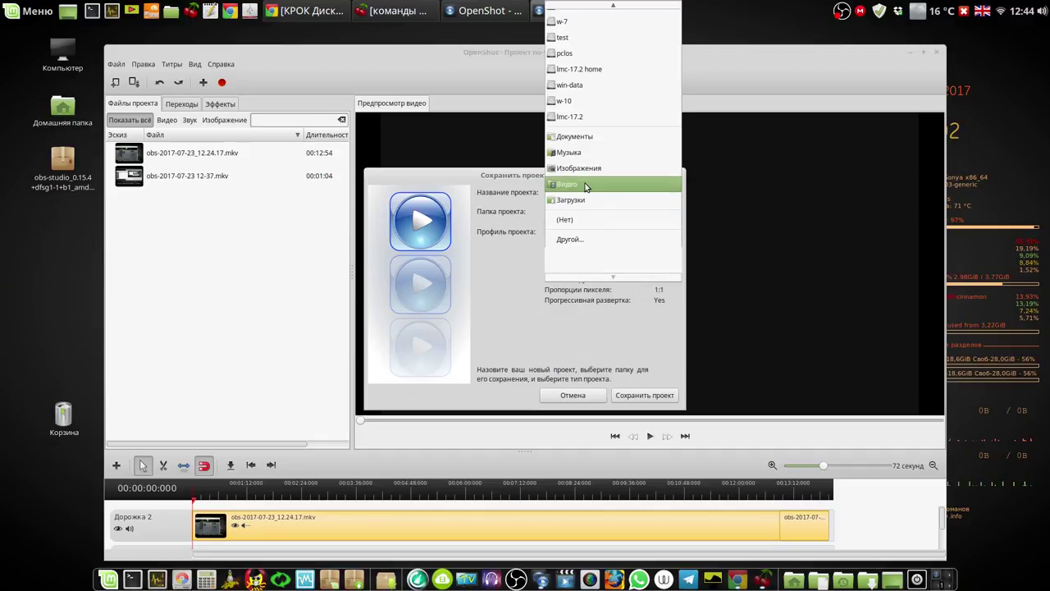
{"action": "left_click", "coordinate": [587, 187]}
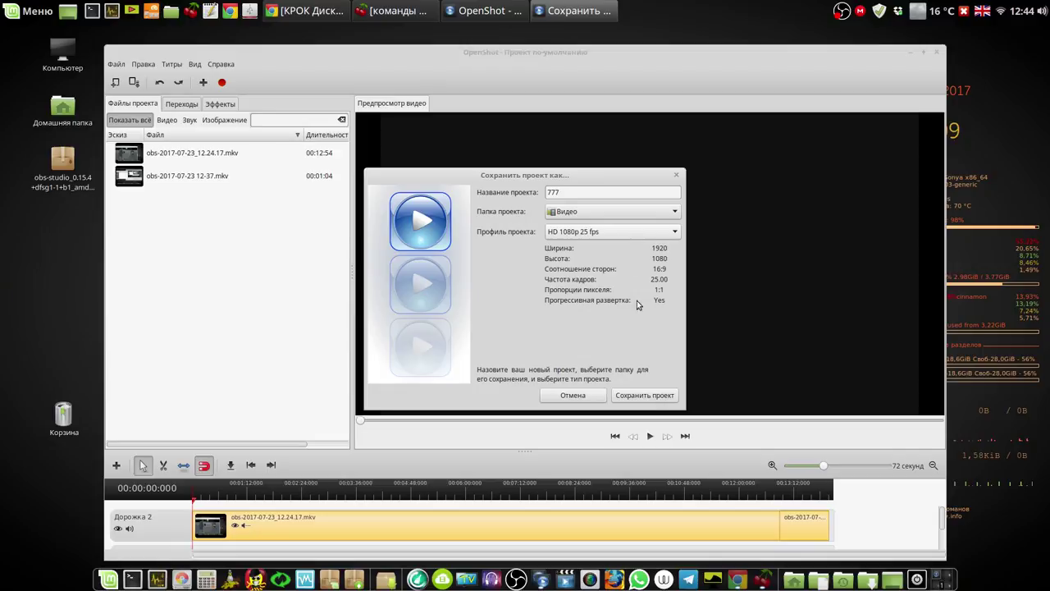
{"action": "left_click", "coordinate": [645, 396]}
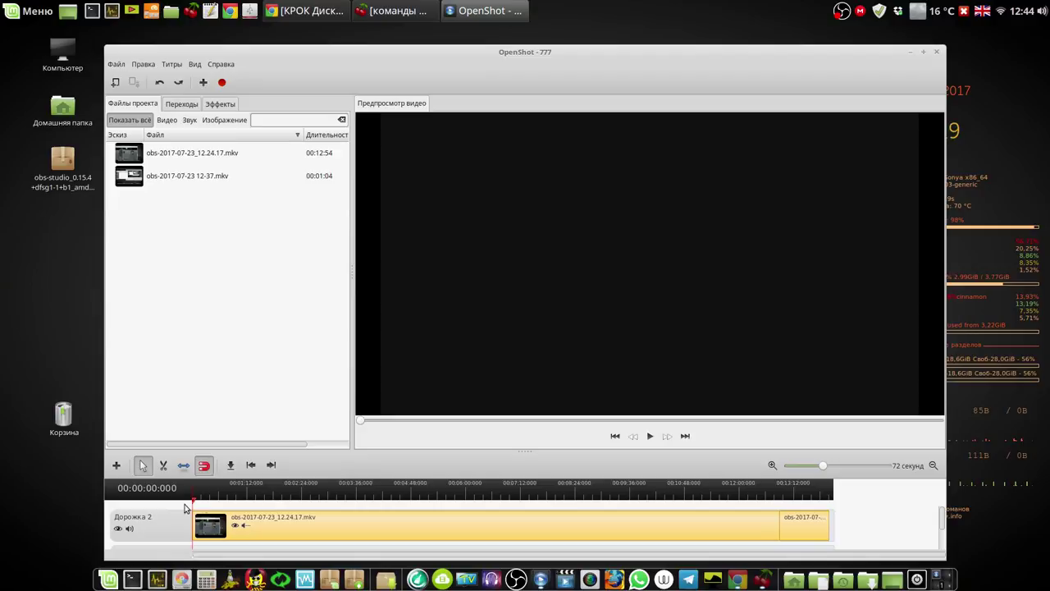
- Preview the first clip from about 2:07, place a timeline marker at about 2:13, and move the playhead away to about 4:03
{"action": "left_click_drag", "start_coordinate": [200, 502], "coordinate": [288, 480]}
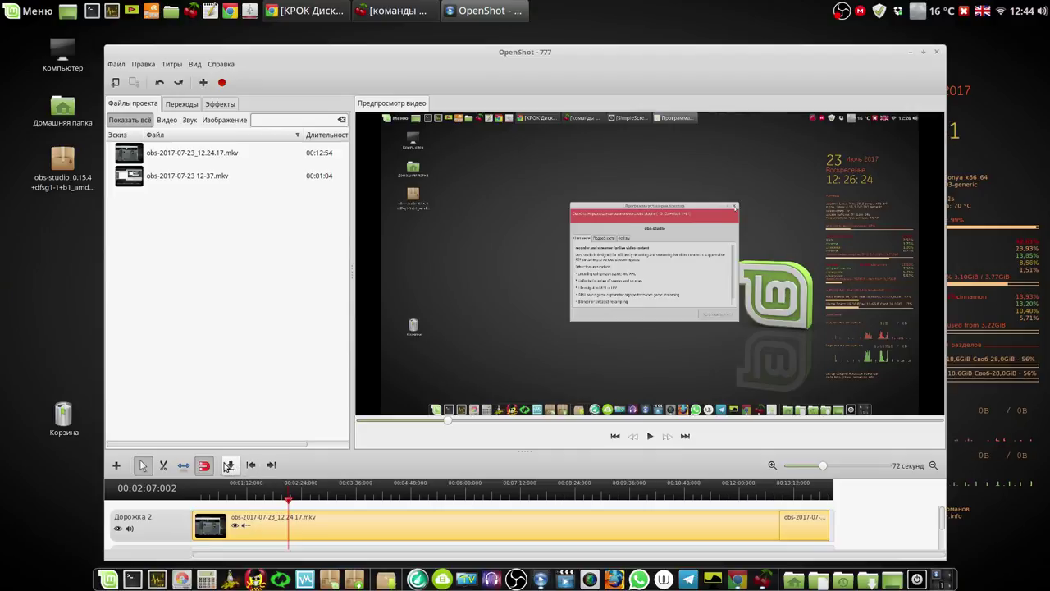
{"action": "left_click", "coordinate": [649, 437]}
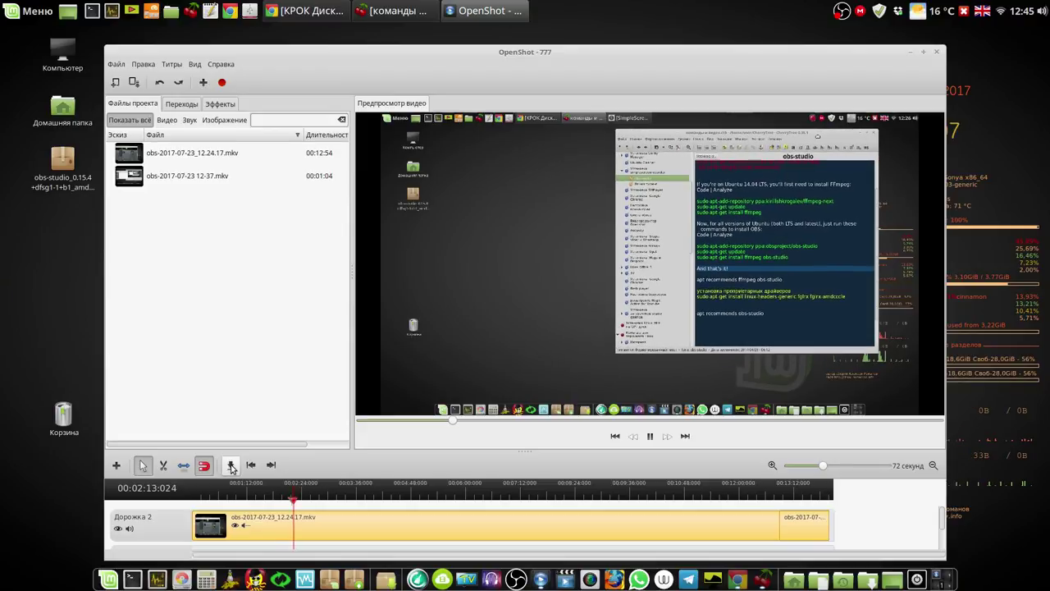
{"action": "left_click", "coordinate": [650, 437]}
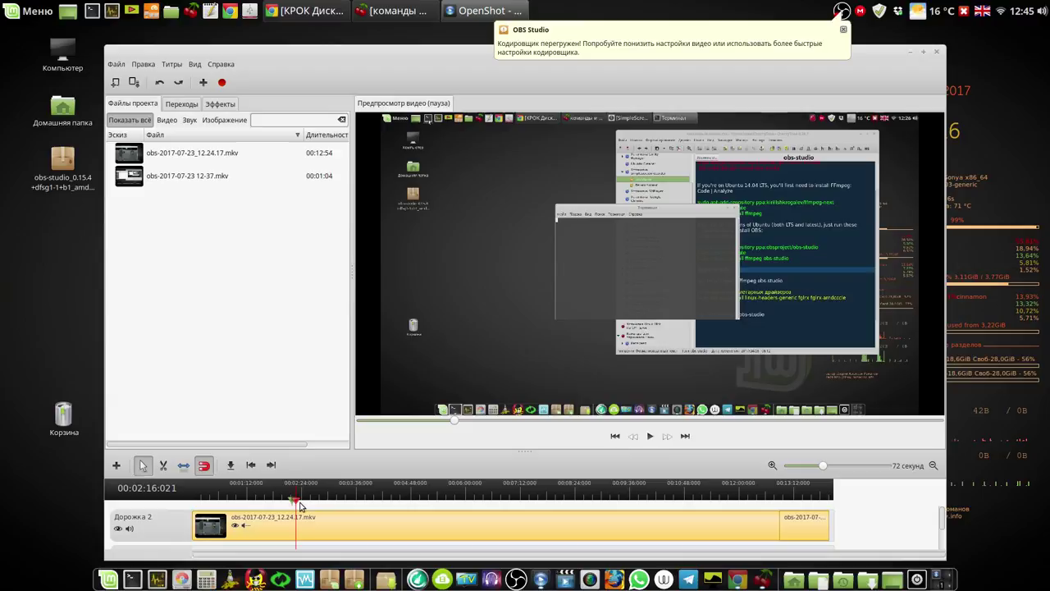
{"action": "left_click_drag", "start_coordinate": [295, 498], "coordinate": [378, 498]}
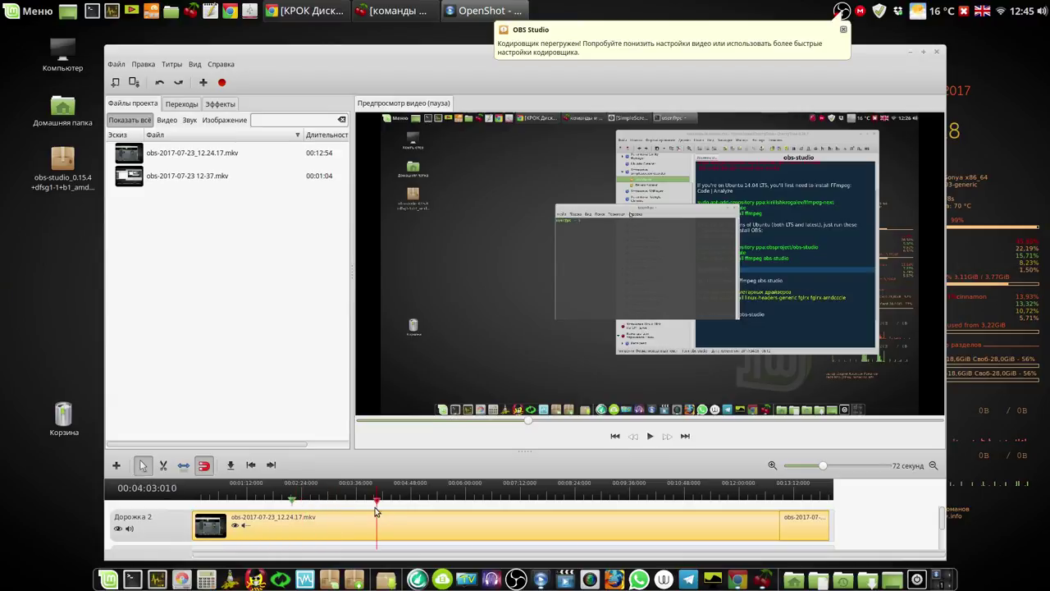
- Split obs-2017-07-23_12.24.17.mkv at the timeline marker and delete the part before the cut
{"action": "left_click", "coordinate": [163, 465]}
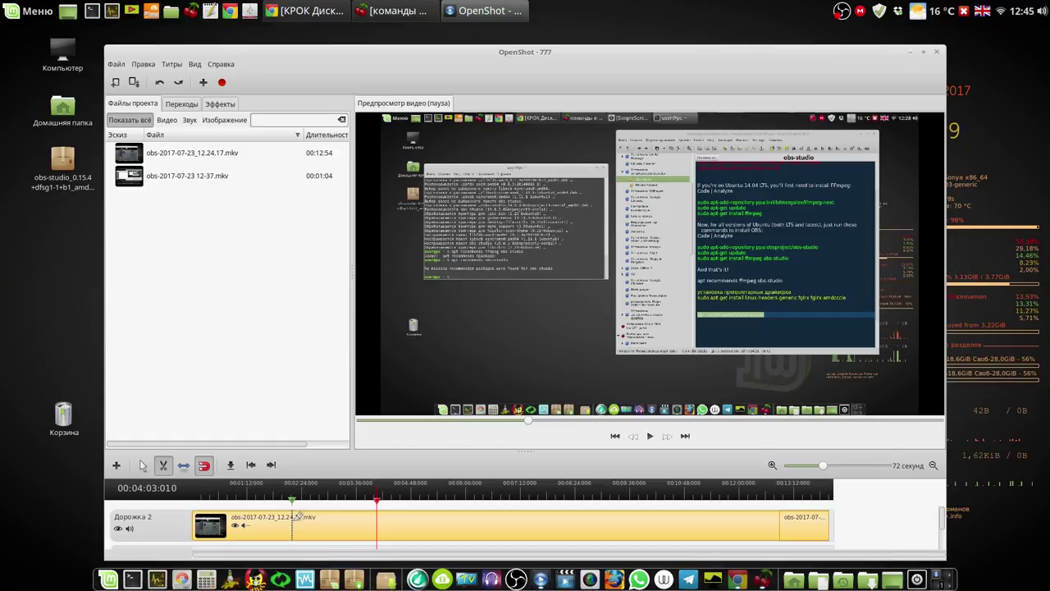
{"action": "left_click", "coordinate": [293, 517]}
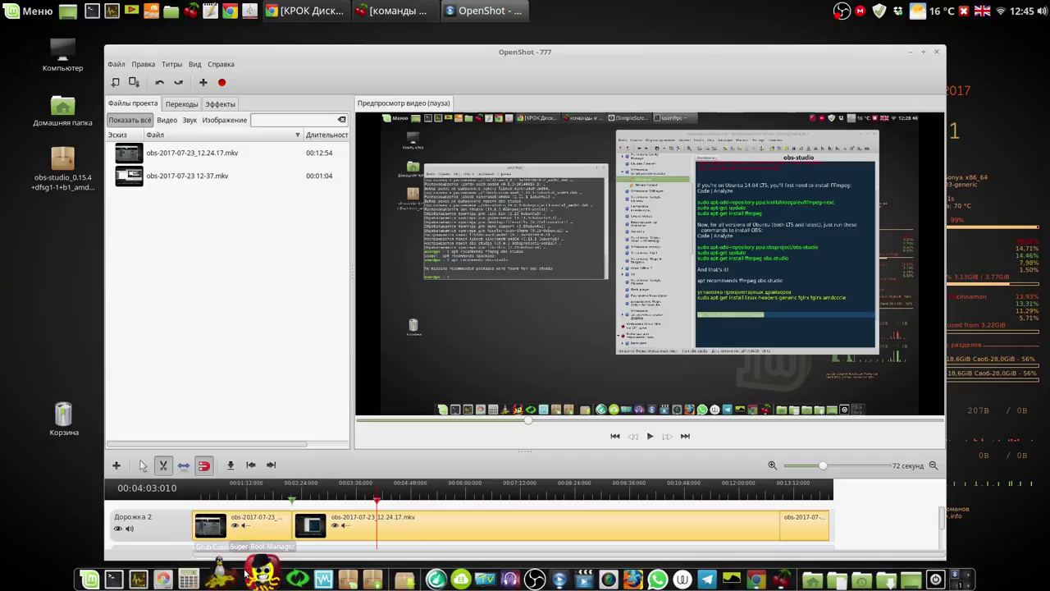
{"action": "left_click", "coordinate": [143, 465]}
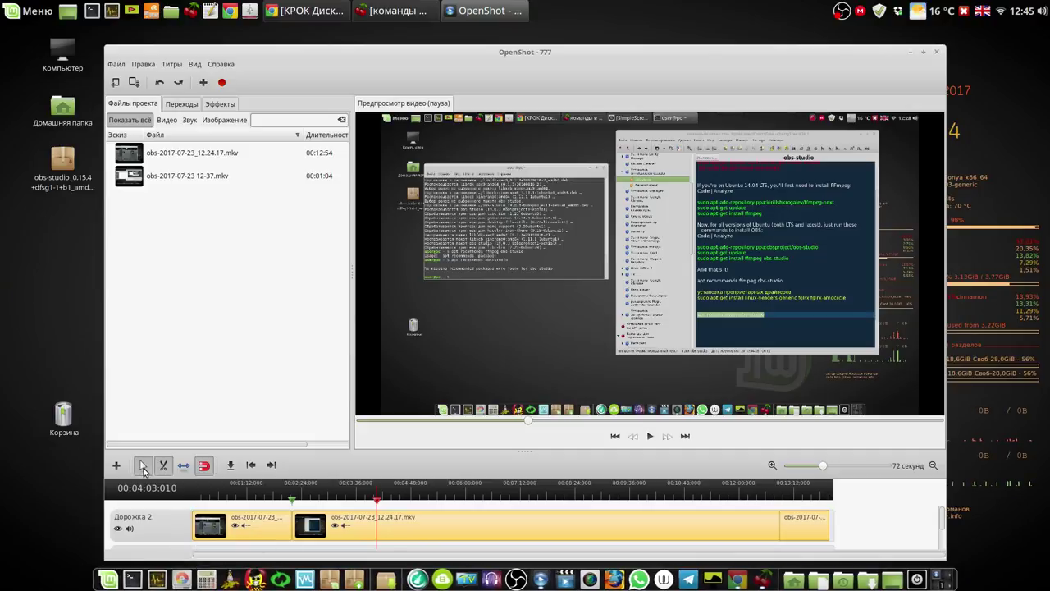
{"action": "right_click", "coordinate": [254, 518]}
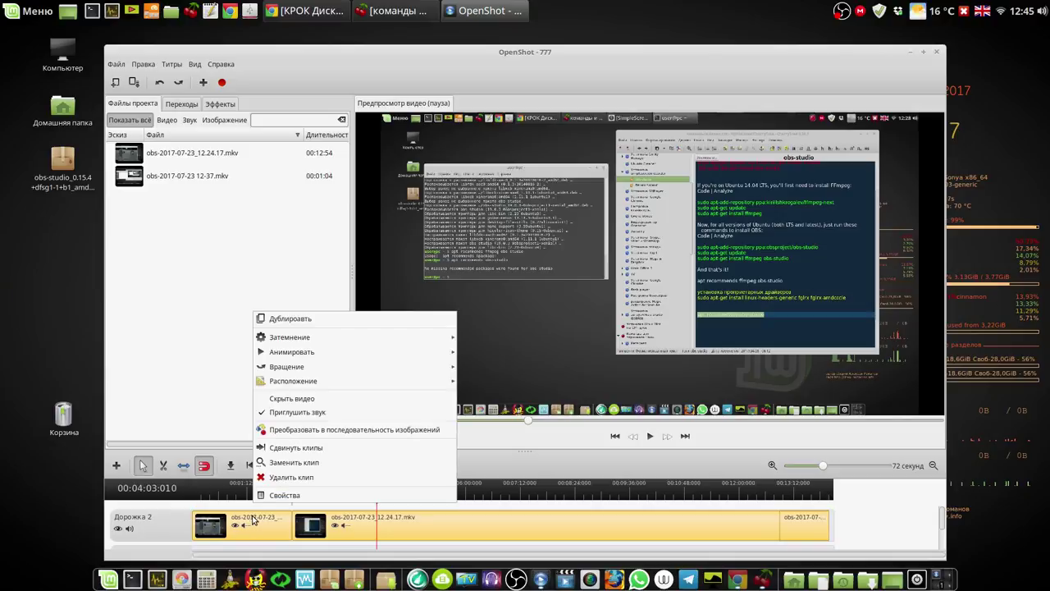
{"action": "left_click", "coordinate": [281, 479]}
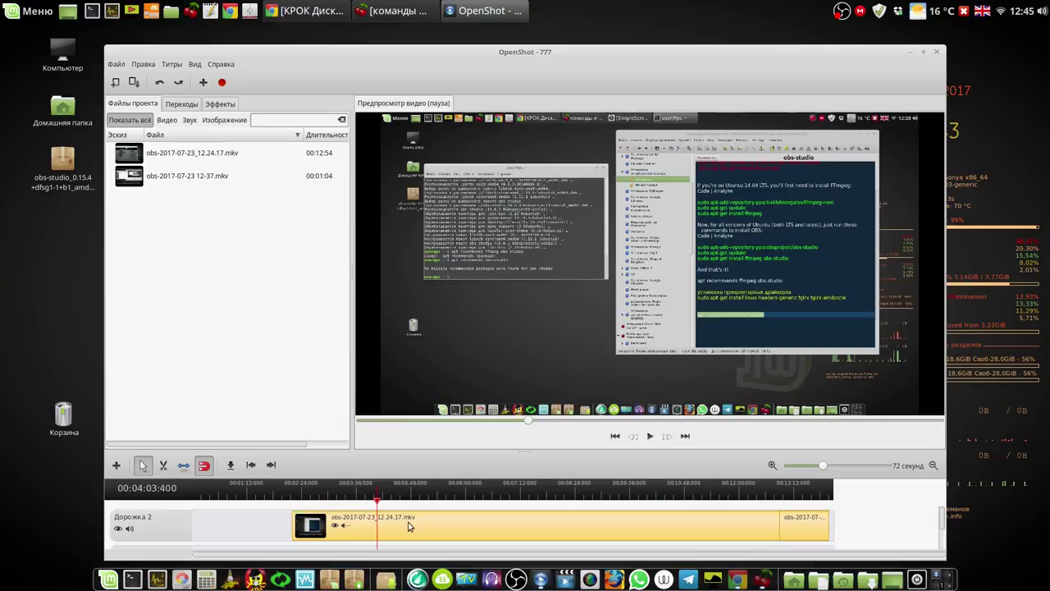
- Shift both remaining clips back to start at 0 seconds without gaps on Дорожка 2, and save the project
{"action": "left_click_drag", "start_coordinate": [434, 523], "coordinate": [339, 525]}
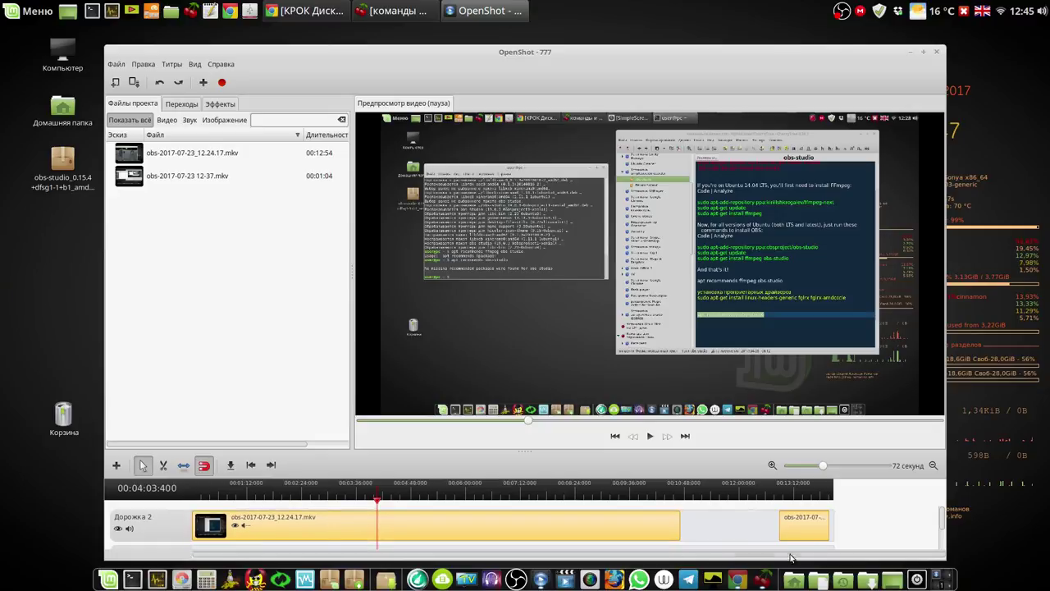
{"action": "left_click_drag", "start_coordinate": [809, 534], "coordinate": [703, 532]}
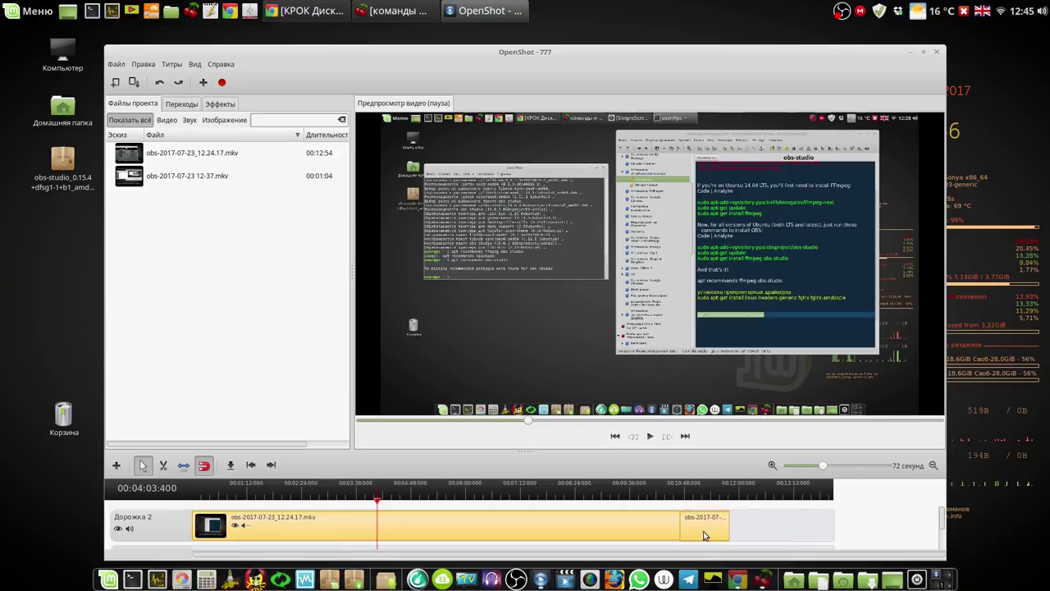
{"action": "left_click", "coordinate": [134, 83]}
- Briefly play the edited timeline from about 4:03 to check the preview, and pause it
{"action": "left_click", "coordinate": [650, 437]}
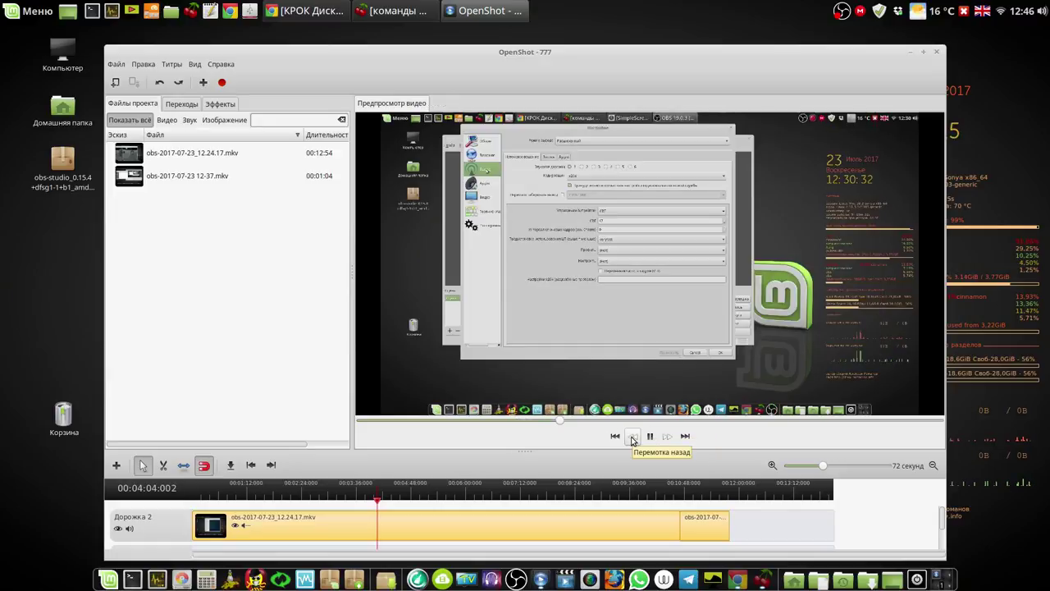
{"action": "left_click", "coordinate": [650, 438]}
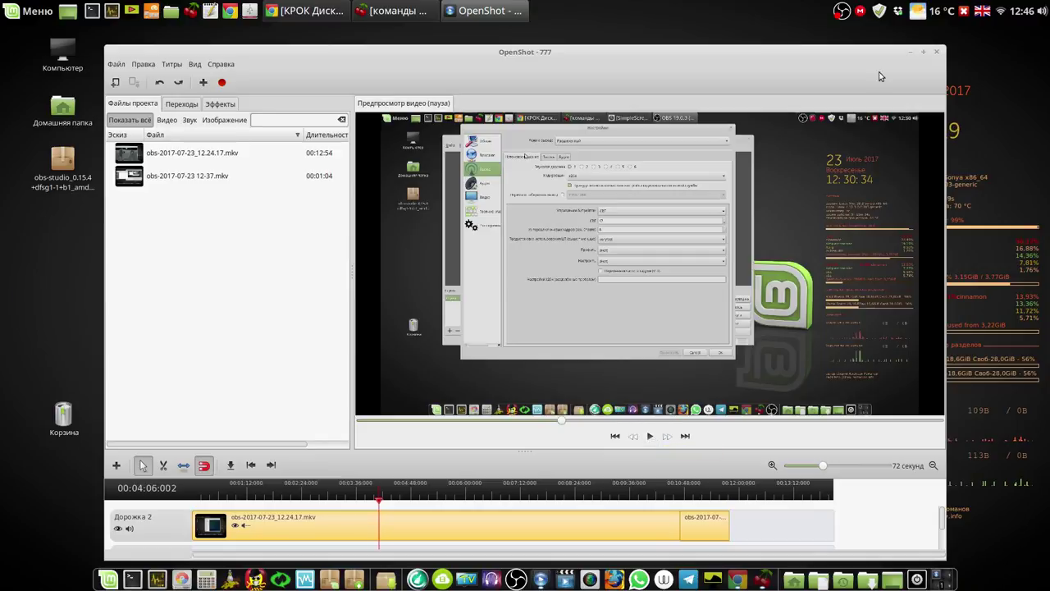
{"action": "right_click", "coordinate": [842, 13]}
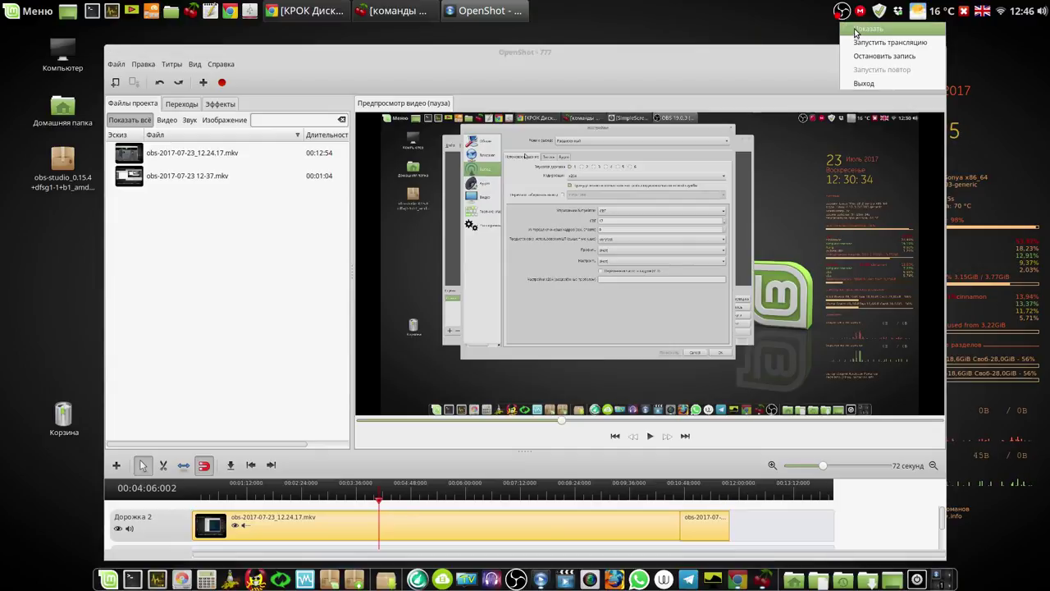
{"action": "left_click", "coordinate": [799, 56]}
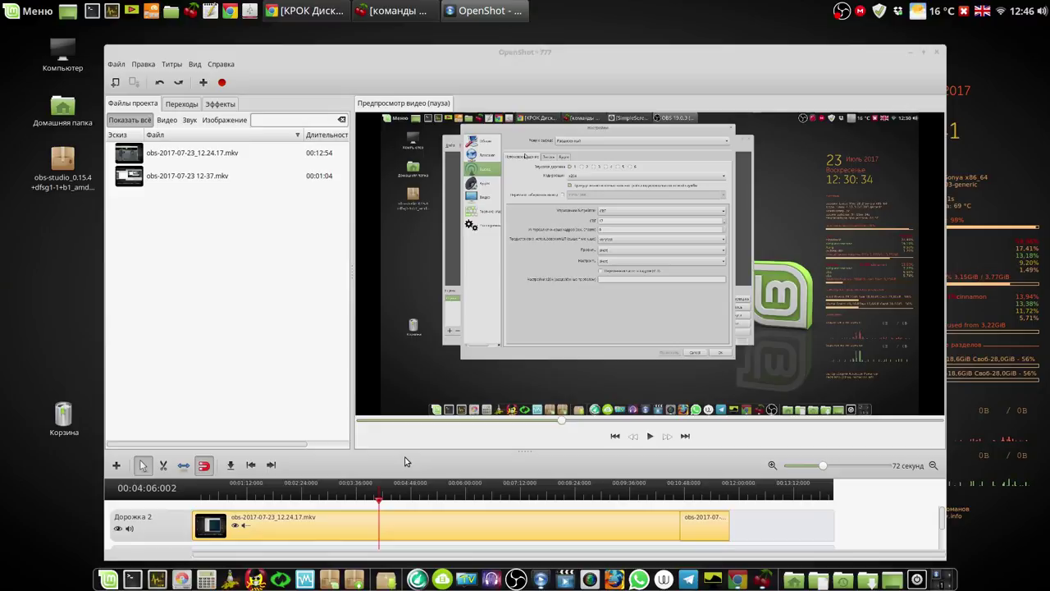
- Turn the sound of the obs-2017-07-23_12.24.17.mkv timeline clip back on and stop the running OBS recording
{"action": "left_click", "coordinate": [246, 529]}
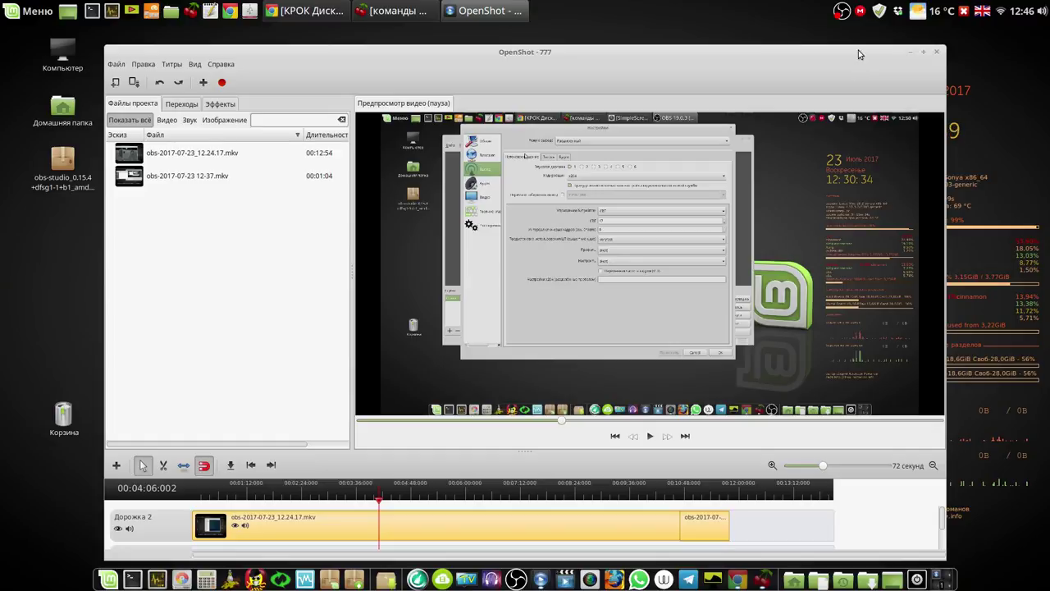
{"action": "right_click", "coordinate": [842, 14]}
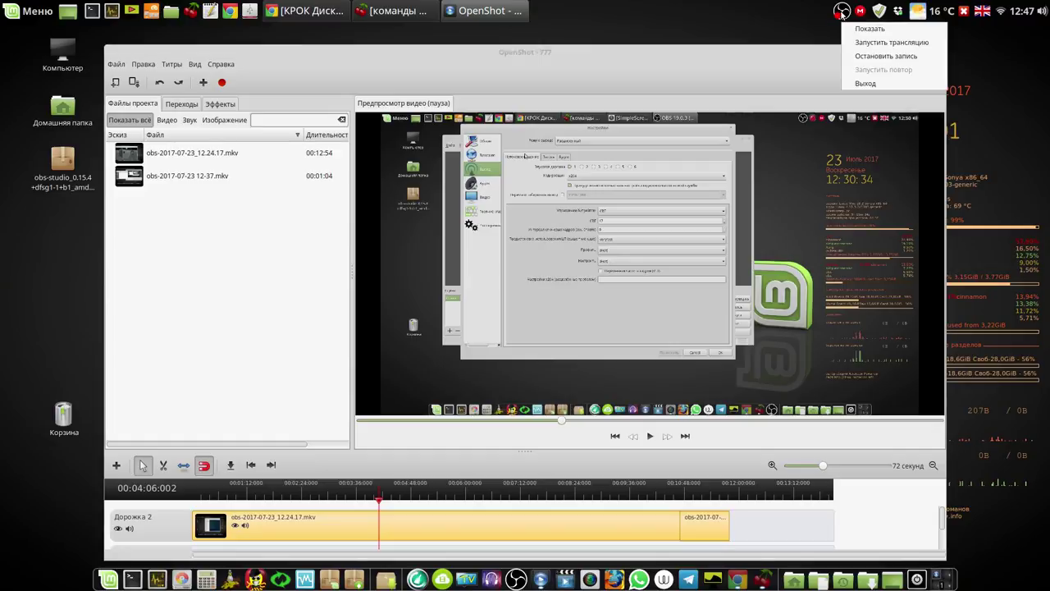
{"action": "left_click", "coordinate": [867, 55]}
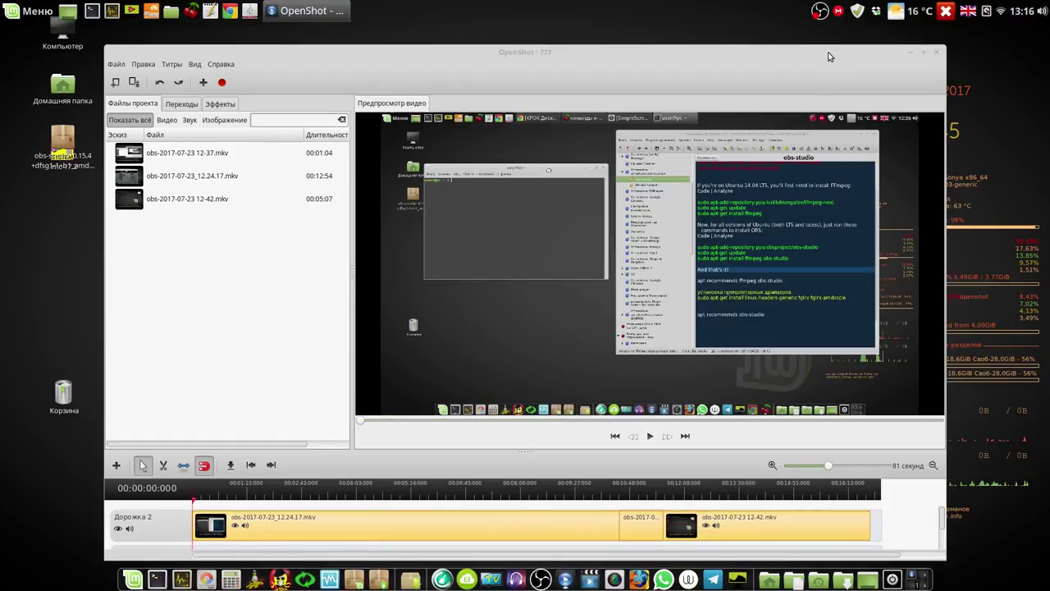
- Move the OpenShot window off the desktop system readout, and list System Monitor processes by CPU usage, highest first
{"action": "left_click_drag", "start_coordinate": [828, 57], "coordinate": [749, 41]}
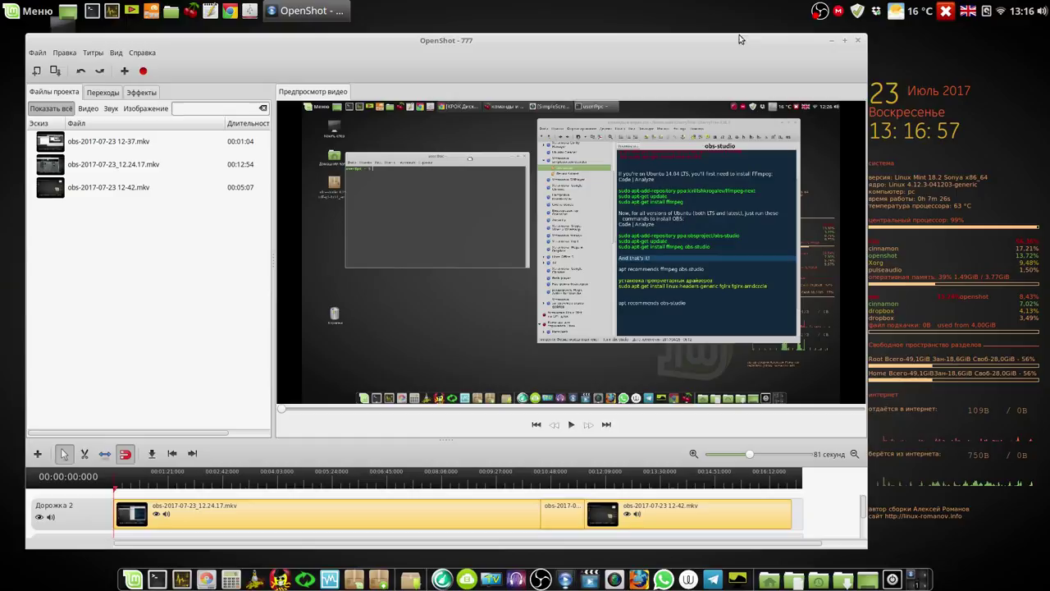
{"action": "left_click", "coordinate": [112, 11]}
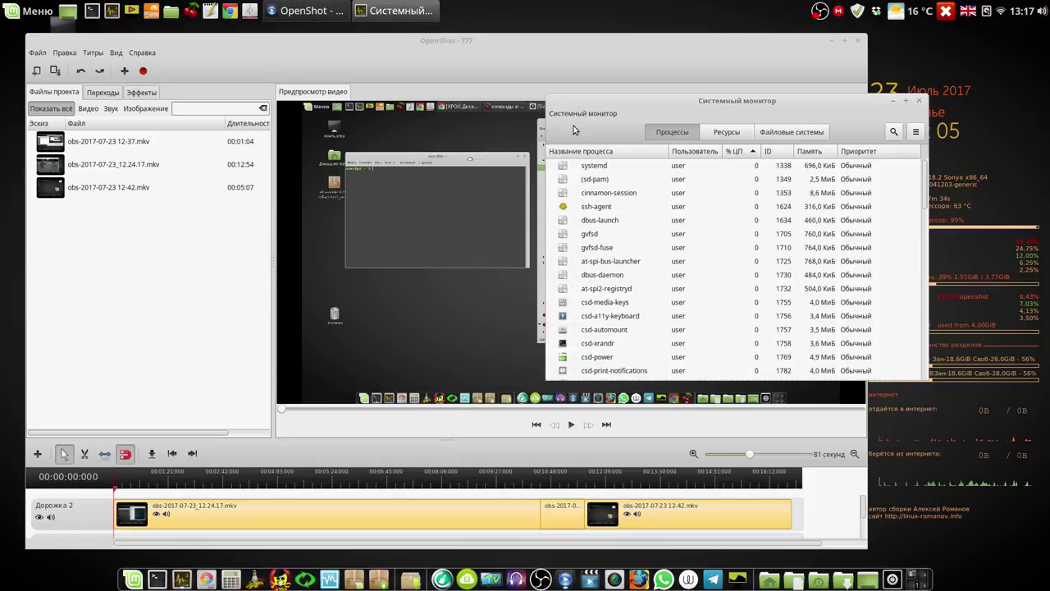
{"action": "left_click", "coordinate": [736, 154]}
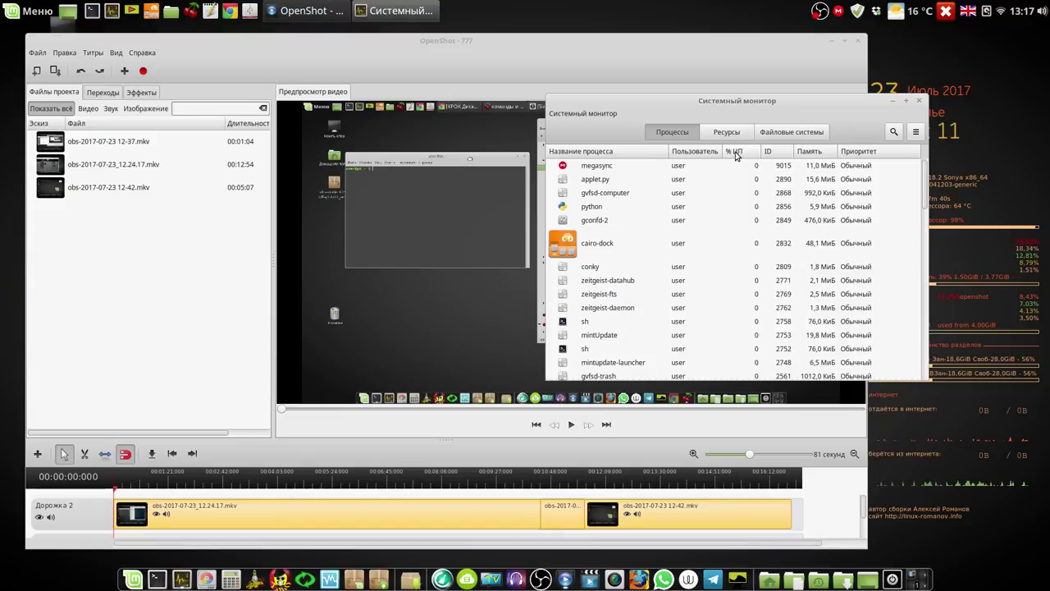
{"action": "left_click", "coordinate": [735, 154]}
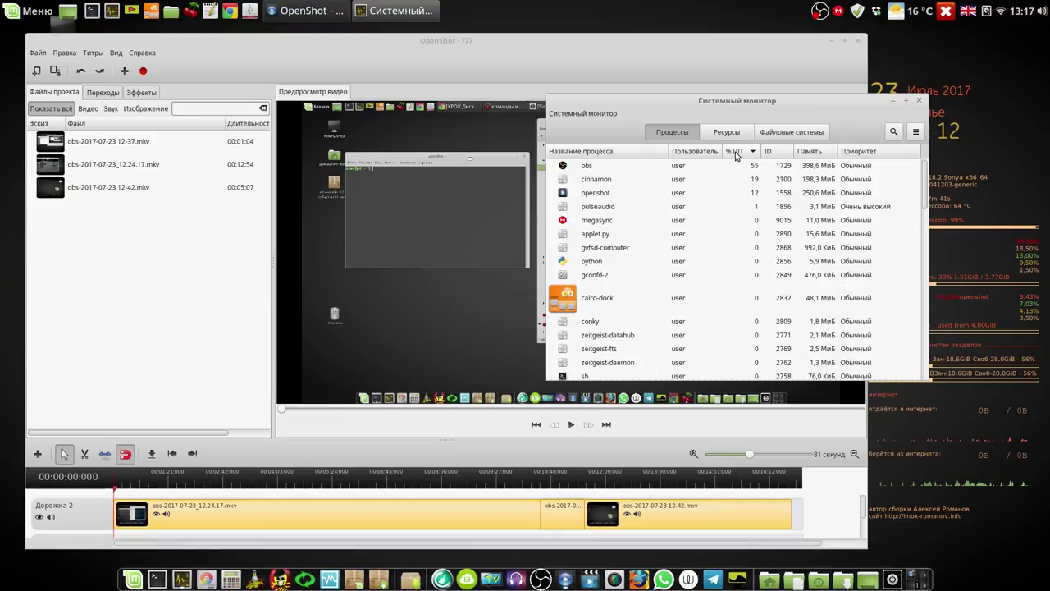
- Change the openshot process priority to Очень низкий and close System Monitor
{"action": "left_click", "coordinate": [609, 193]}
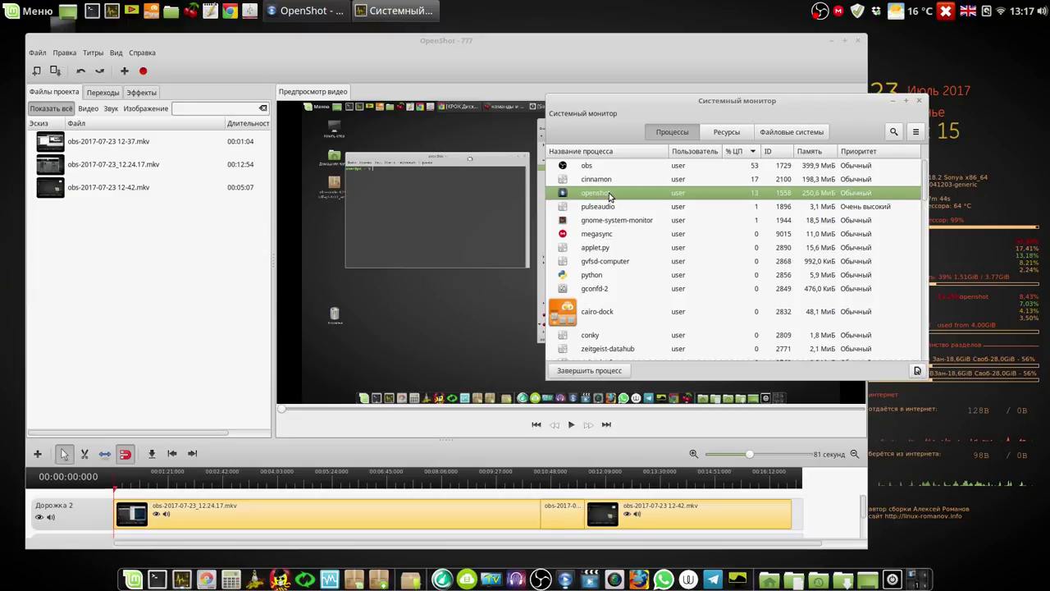
{"action": "right_click", "coordinate": [609, 194]}
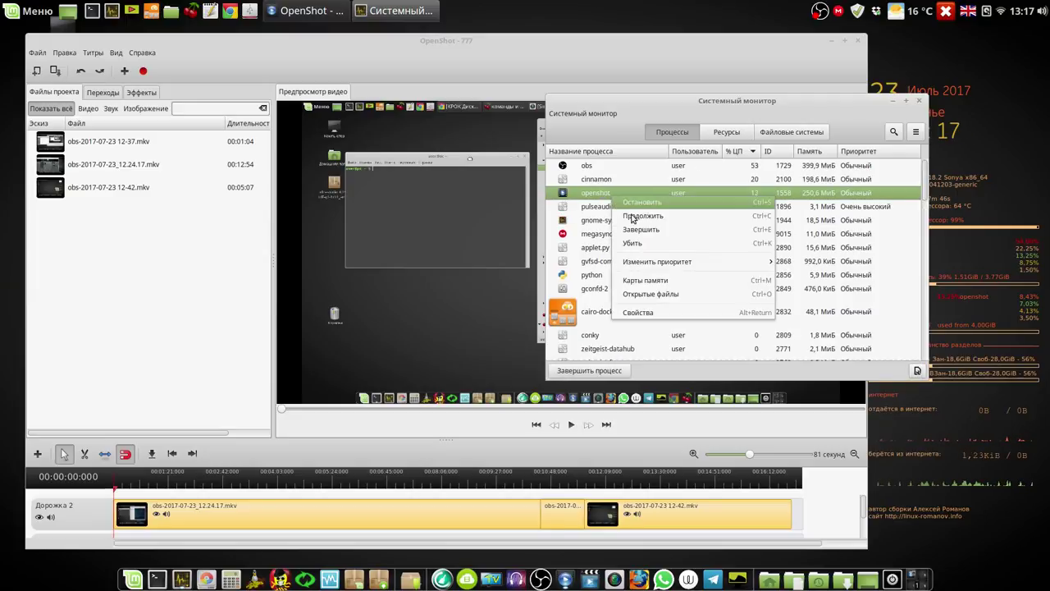
{"action": "mouse_move", "coordinate": [657, 264]}
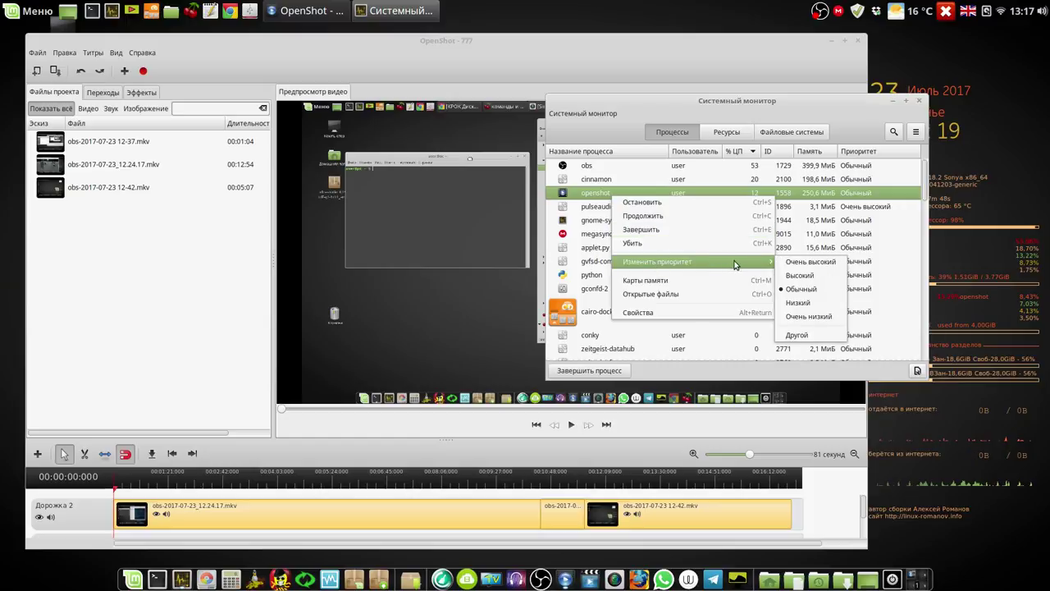
{"action": "left_click", "coordinate": [810, 317]}
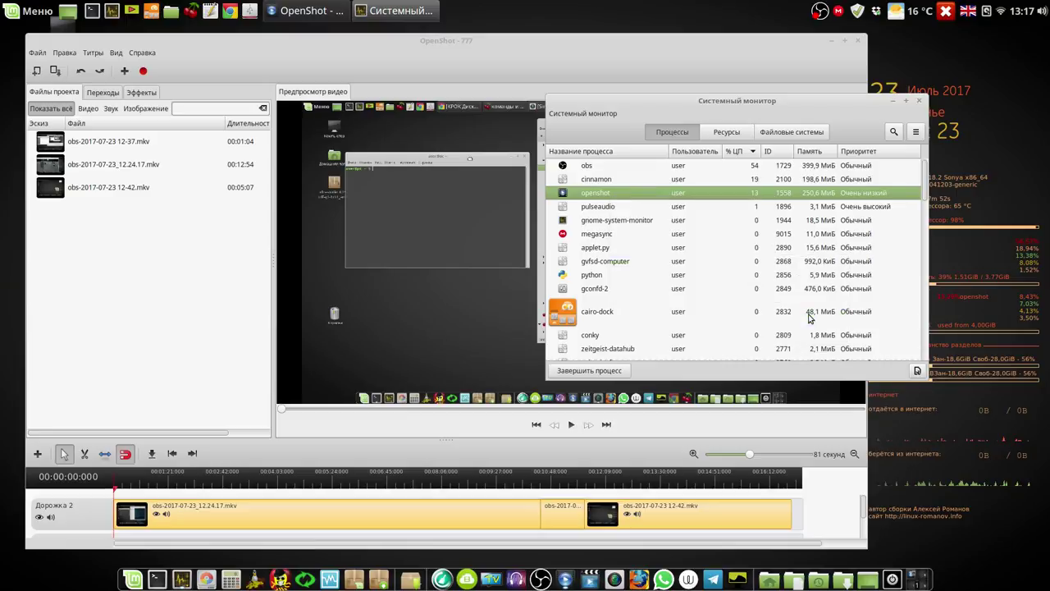
{"action": "left_click", "coordinate": [918, 103]}
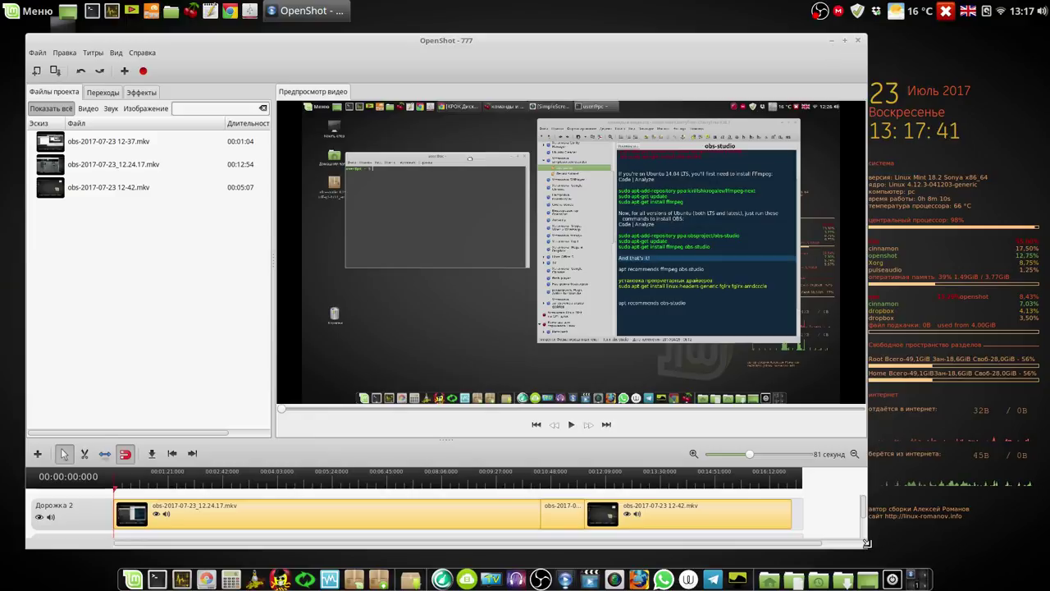
- Slightly shrink the OpenShot window, and open the audio filters of the Mic/Aux source in OBS Studio
{"action": "mouse_move", "coordinate": [853, 545]}
{"action": "left_mouse_down"}
{"action": "mouse_move", "coordinate": [851, 535]}
{"action": "mouse_move", "coordinate": [827, 539]}
{"action": "mouse_move", "coordinate": [861, 540]}
{"action": "left_mouse_up"}
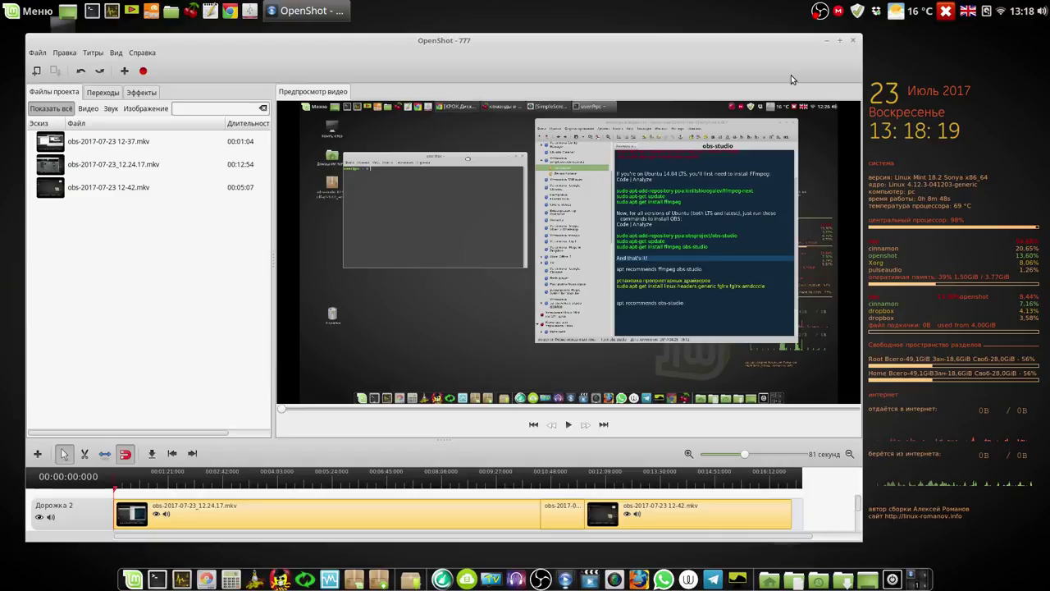
{"action": "left_click", "coordinate": [821, 14]}
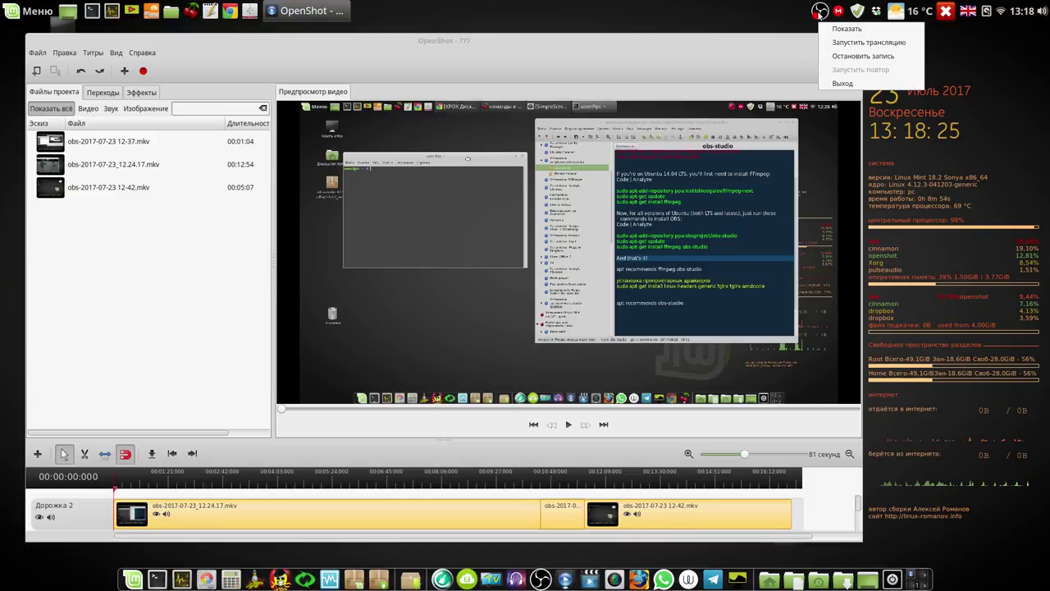
{"action": "left_click", "coordinate": [841, 29]}
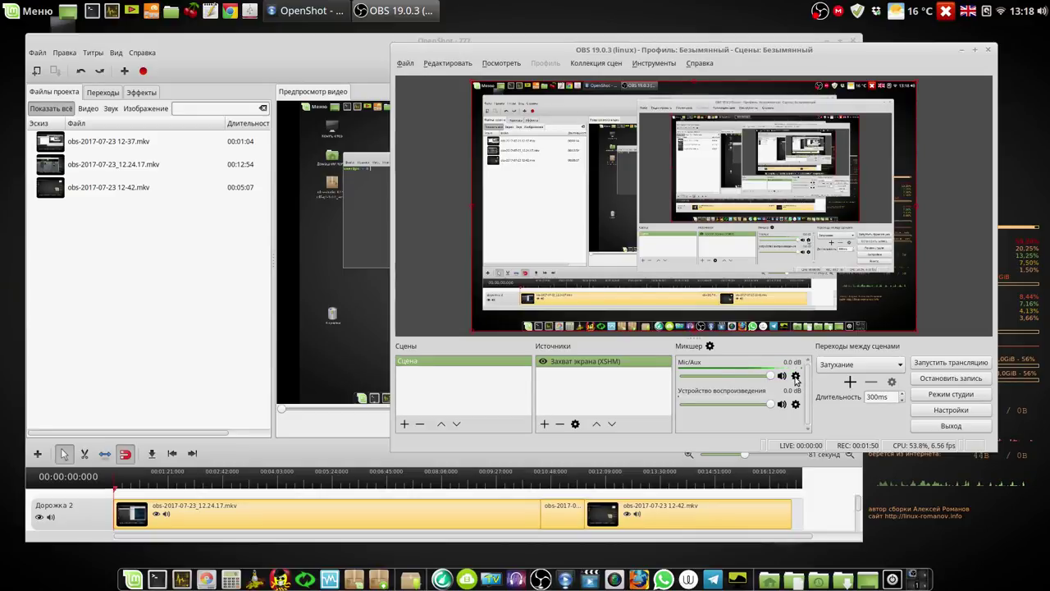
{"action": "left_click", "coordinate": [795, 376]}
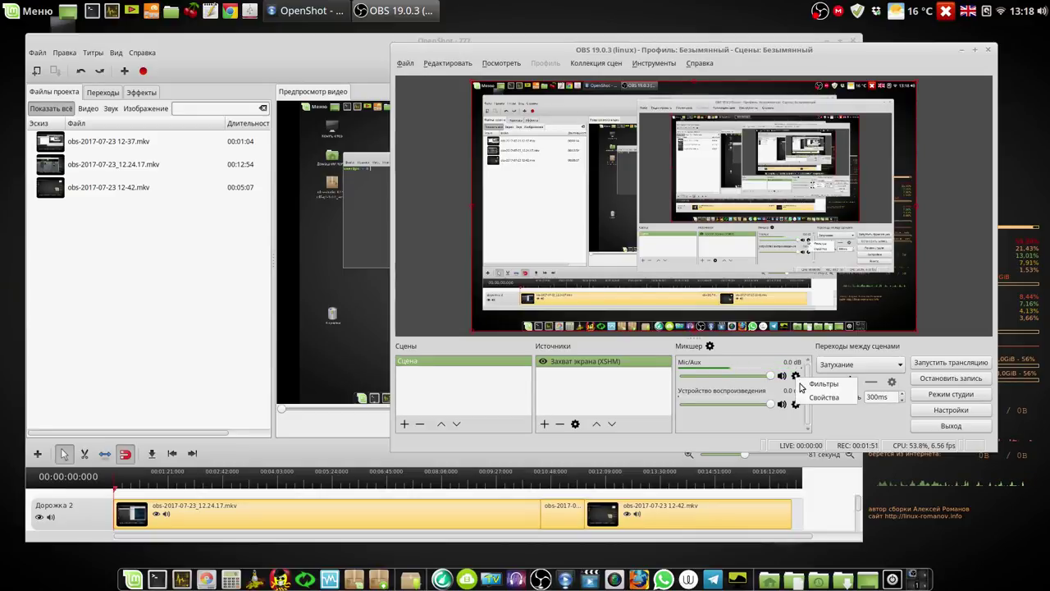
{"action": "left_click", "coordinate": [805, 384]}
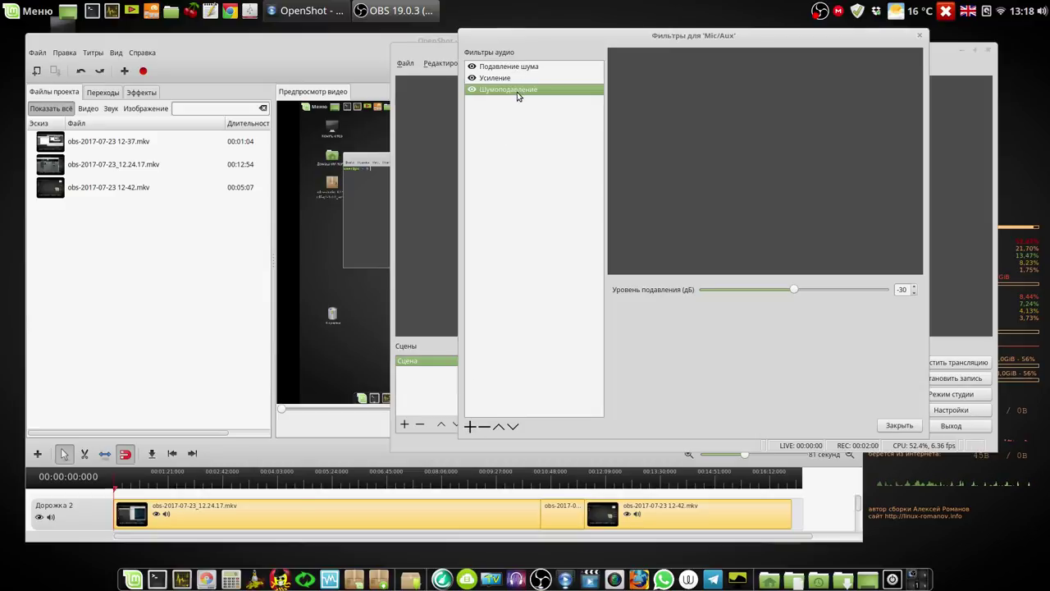
- Set the Нижний порог of the Подавление шума filter on Mic/Aux to -25,00 dB
{"action": "left_click", "coordinate": [515, 70]}
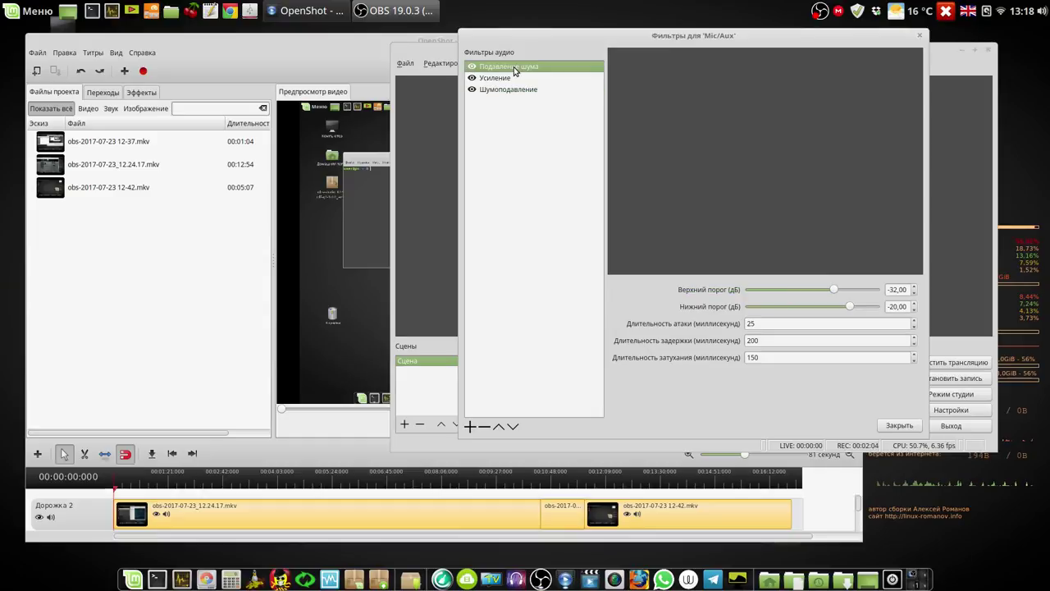
{"action": "left_click", "coordinate": [896, 307]}
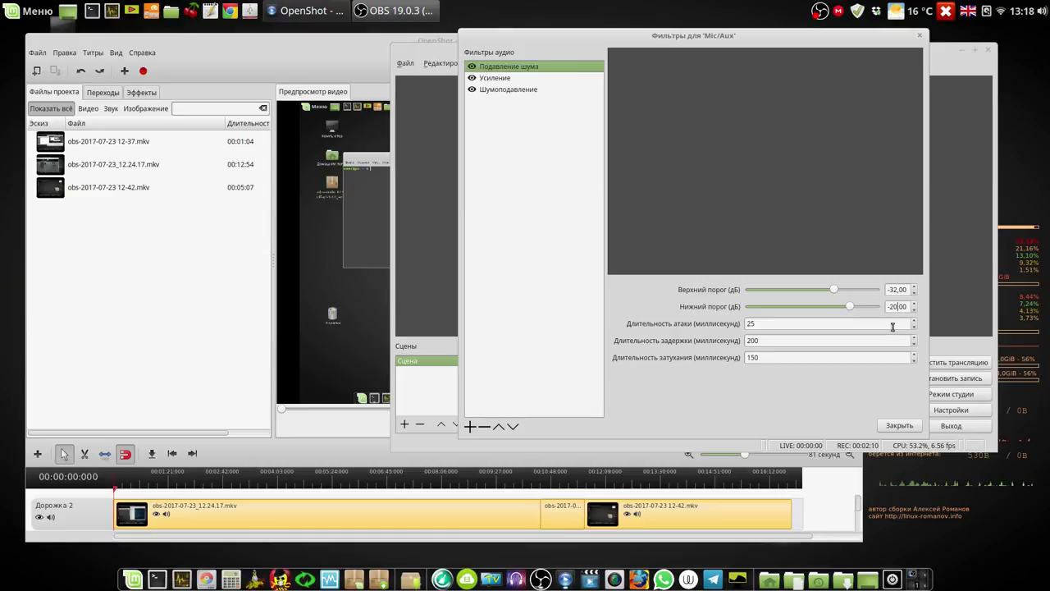
{"action": "key", "text": "BackSpace"}
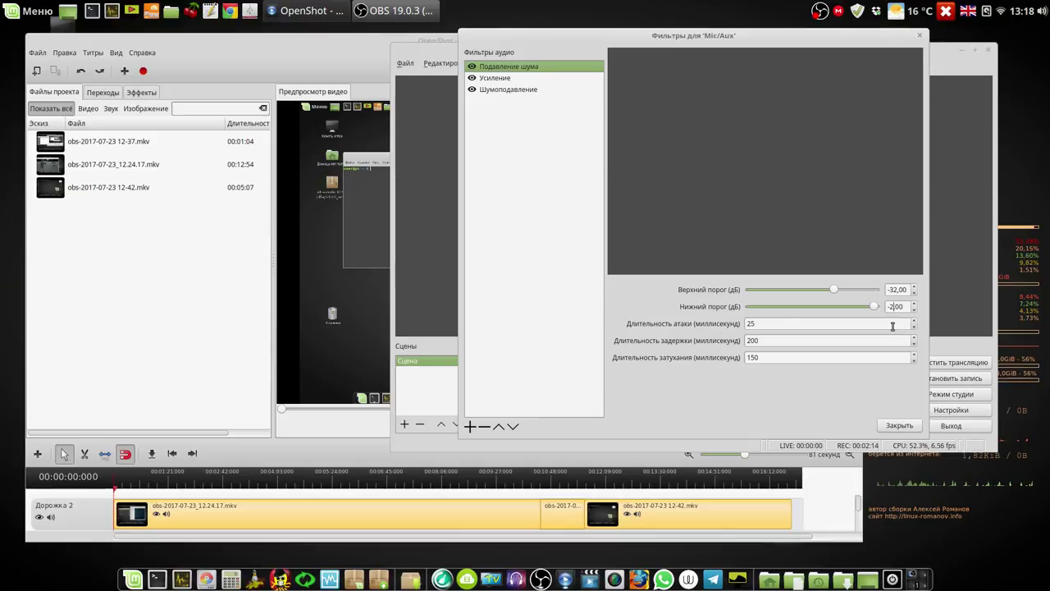
{"action": "type", "text": "5"}
- Add a Компрессор filter to Mic/Aux under its suggested name, and close the filters and minimize OBS
{"action": "left_click", "coordinate": [469, 429]}
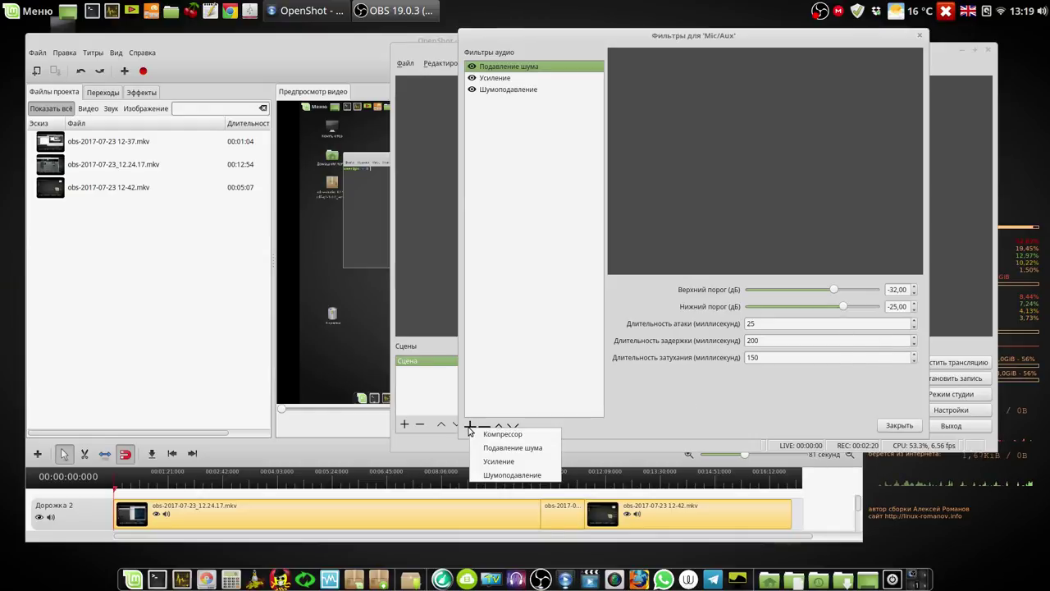
{"action": "left_click", "coordinate": [508, 436]}
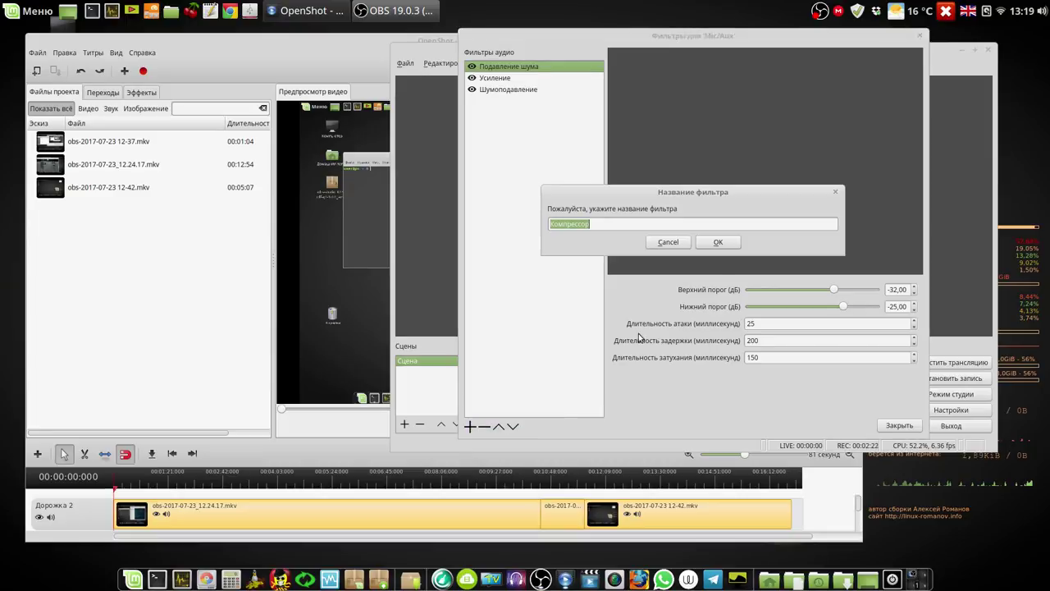
{"action": "left_click", "coordinate": [719, 244]}
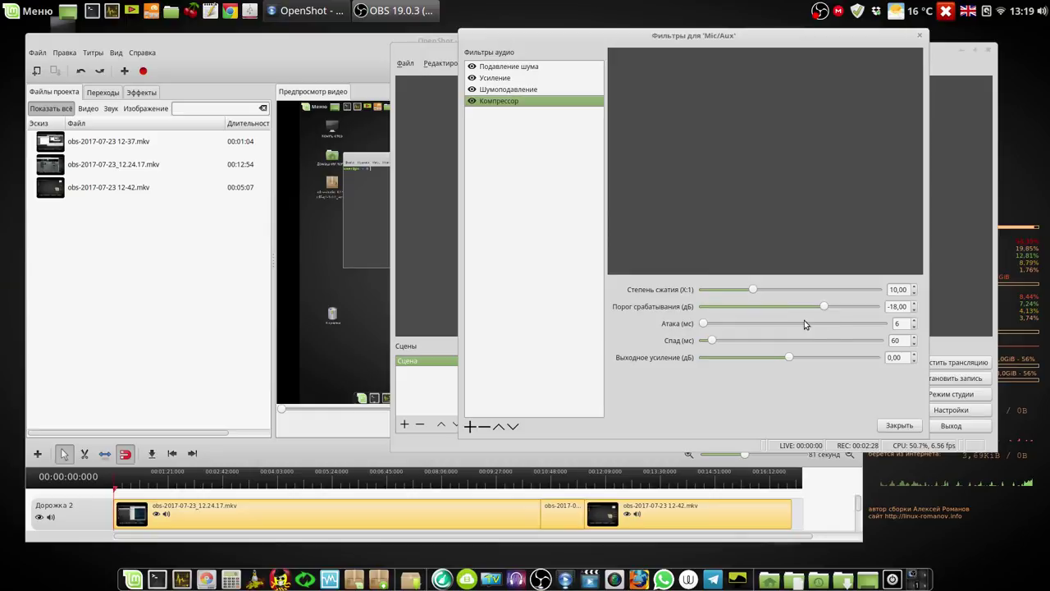
{"action": "left_click", "coordinate": [897, 425]}
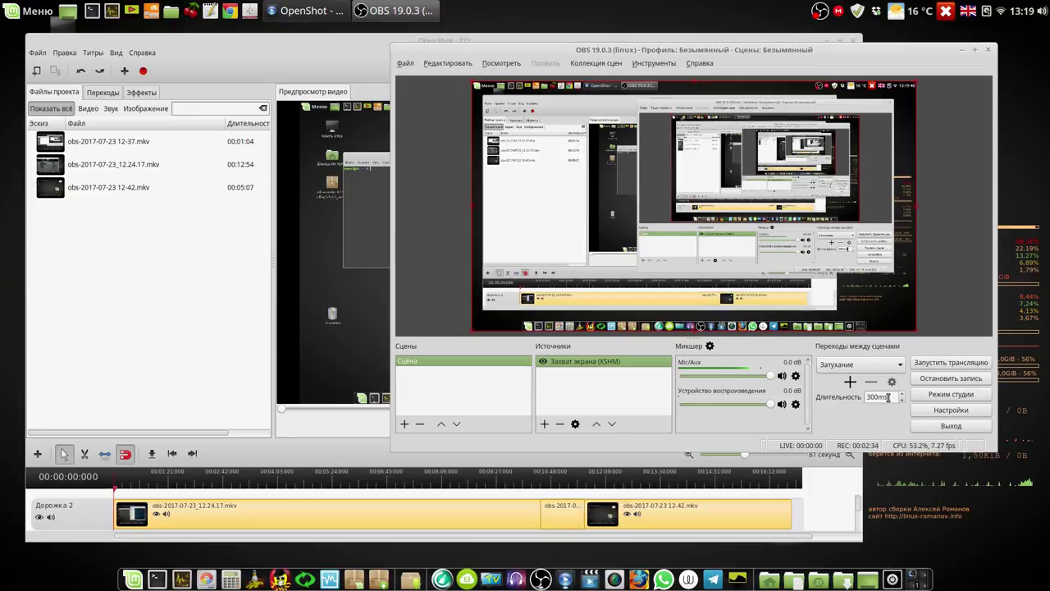
{"action": "left_click", "coordinate": [963, 53]}
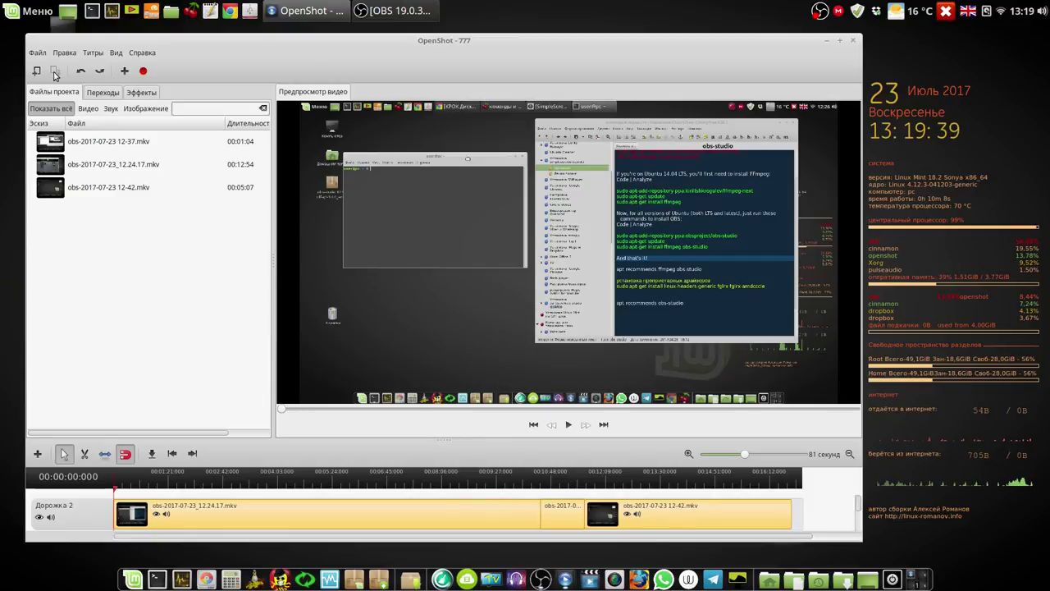
- Open the video export in OpenShot and choose the Blu-Ray/AVCHD profile with Высокое quality
{"action": "left_click", "coordinate": [144, 73]}
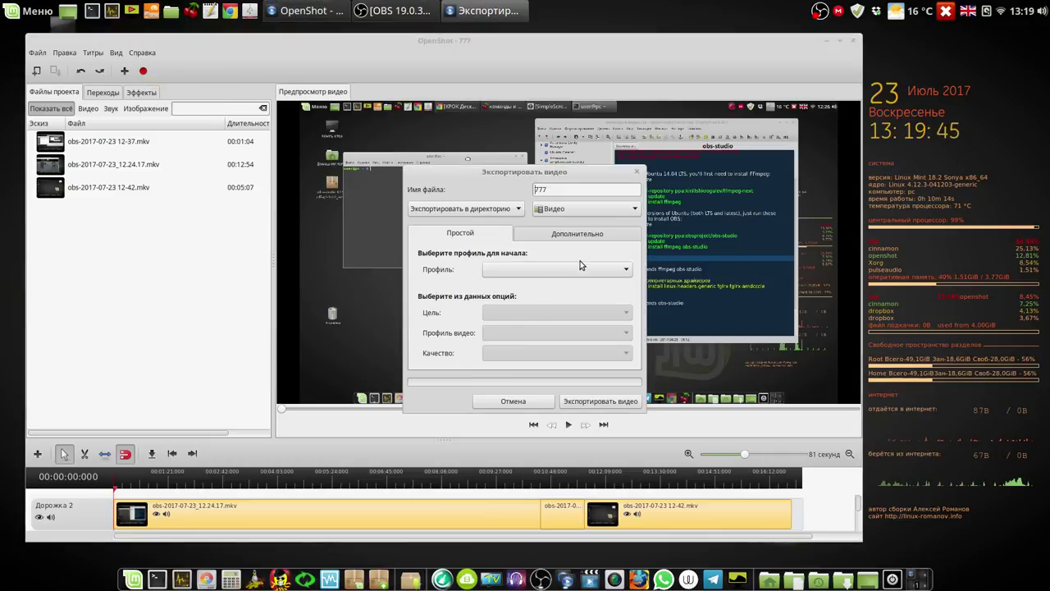
{"action": "left_click", "coordinate": [579, 268]}
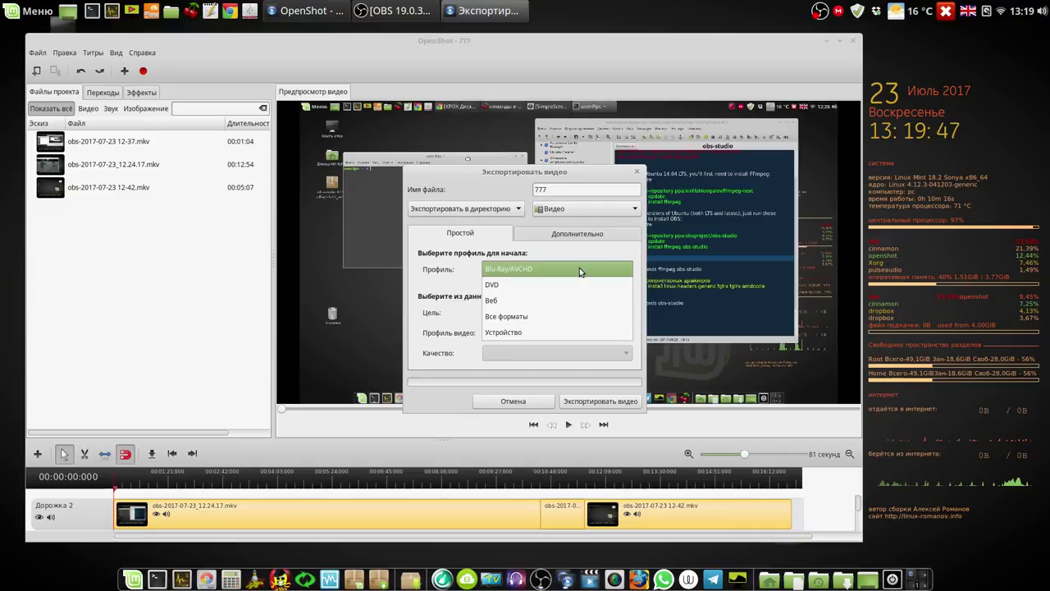
{"action": "left_click", "coordinate": [579, 267]}
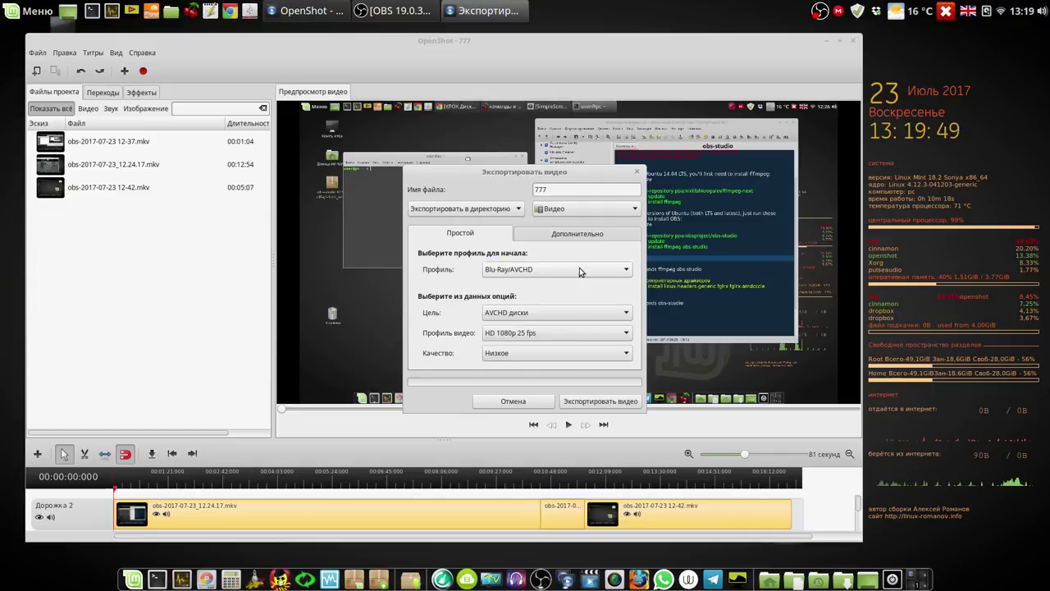
{"action": "left_click", "coordinate": [549, 355]}
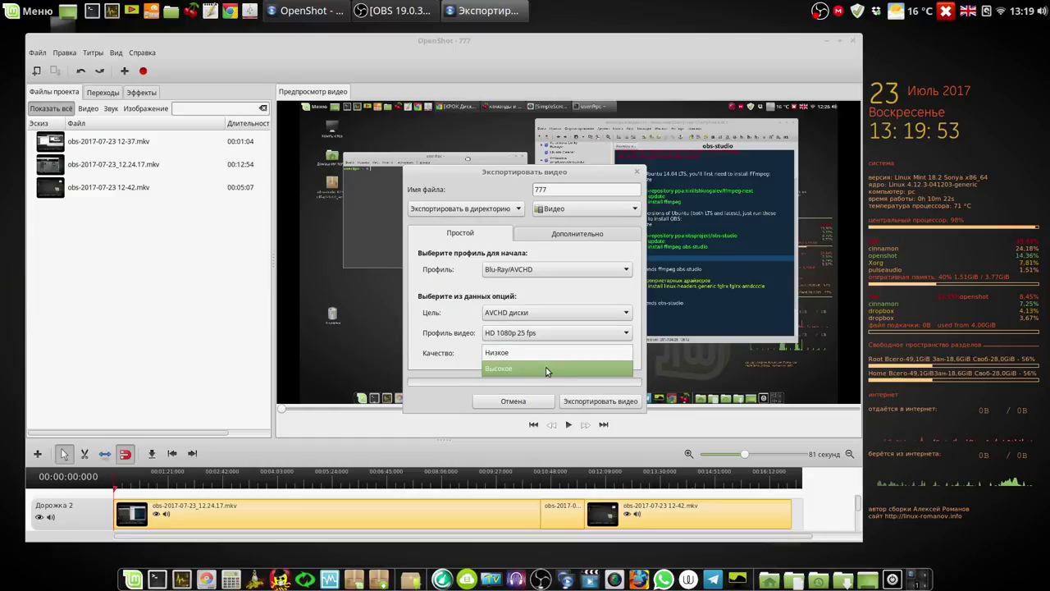
{"action": "left_click", "coordinate": [546, 367]}
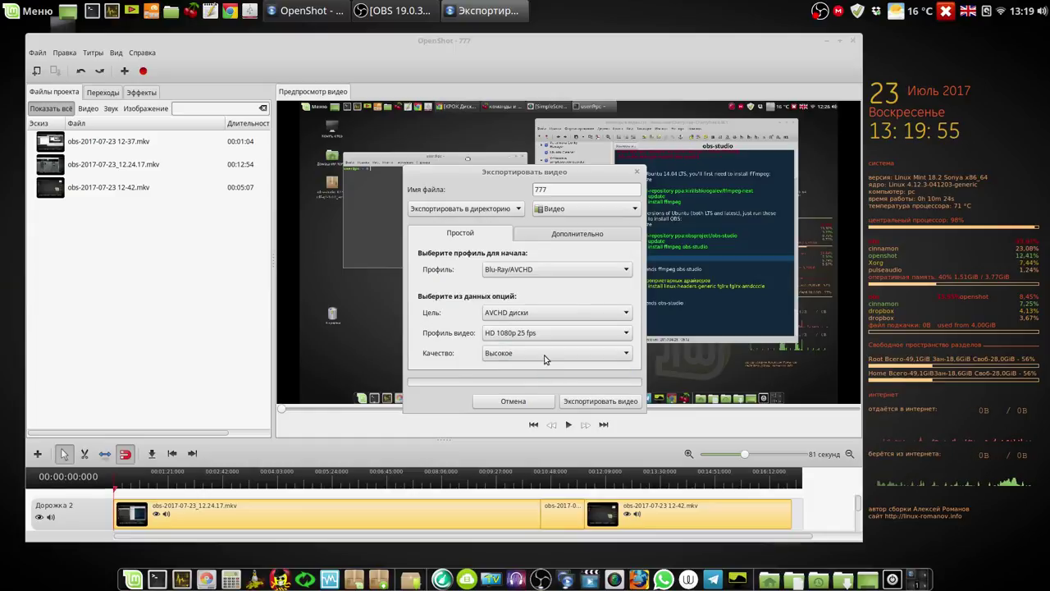
- Check the advanced video and audio export parameters, and change the export file name to 777a
{"action": "left_click", "coordinate": [575, 233]}
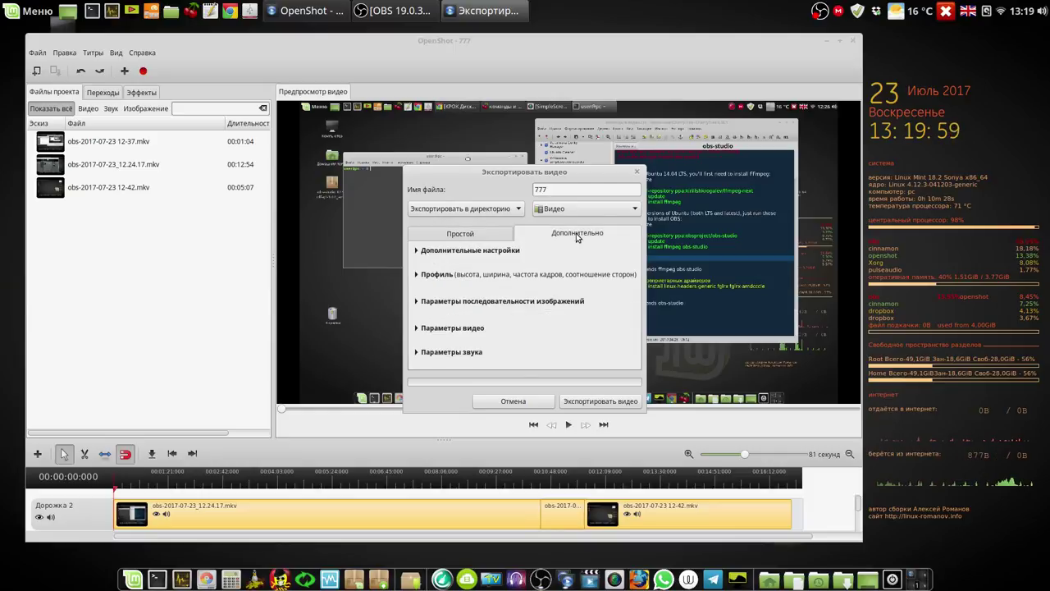
{"action": "left_click", "coordinate": [473, 328]}
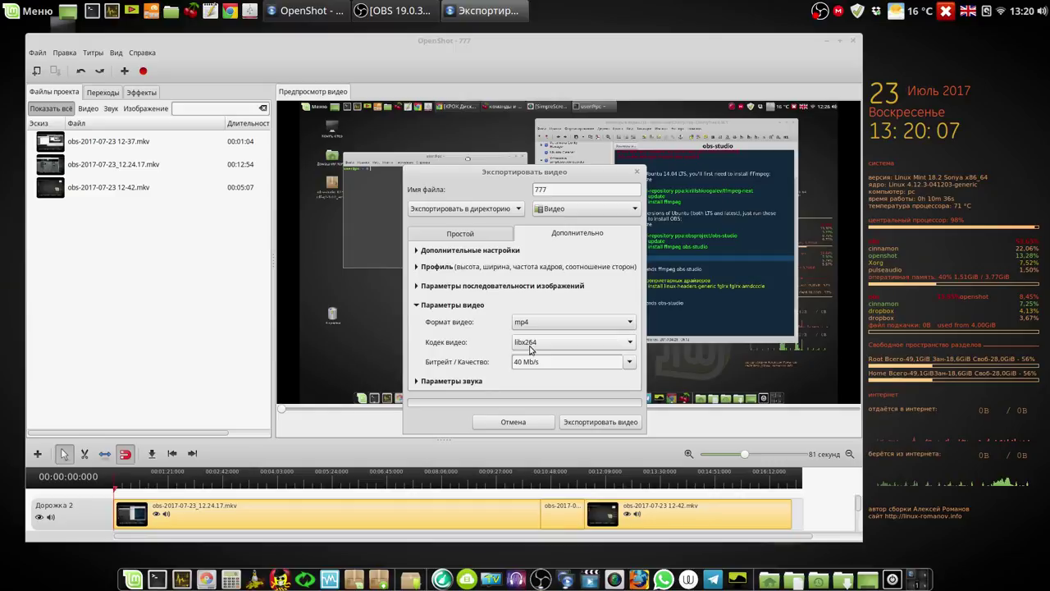
{"action": "left_click", "coordinate": [478, 383]}
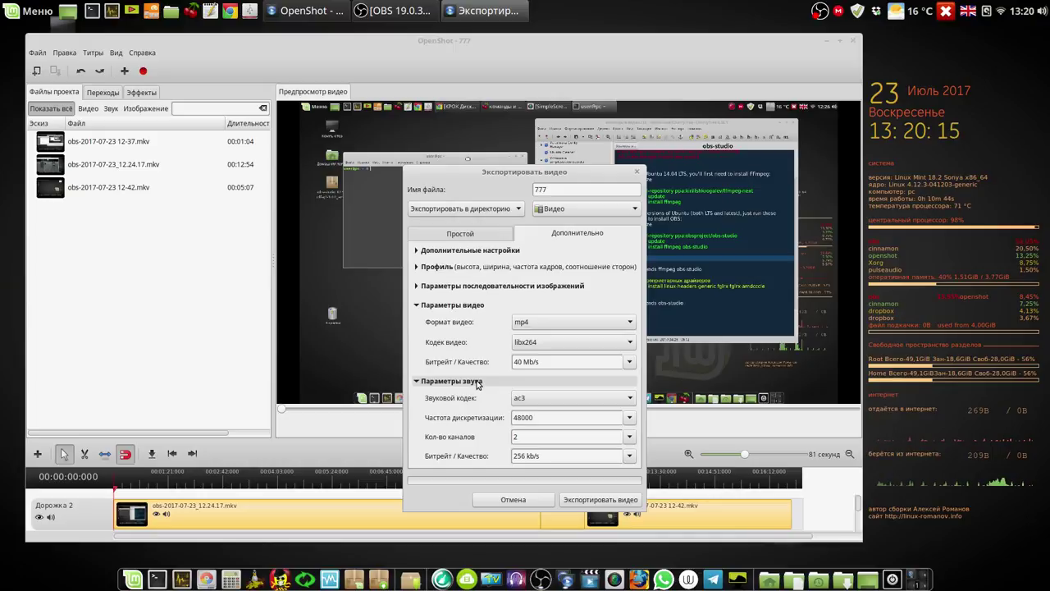
{"action": "left_click", "coordinate": [475, 237]}
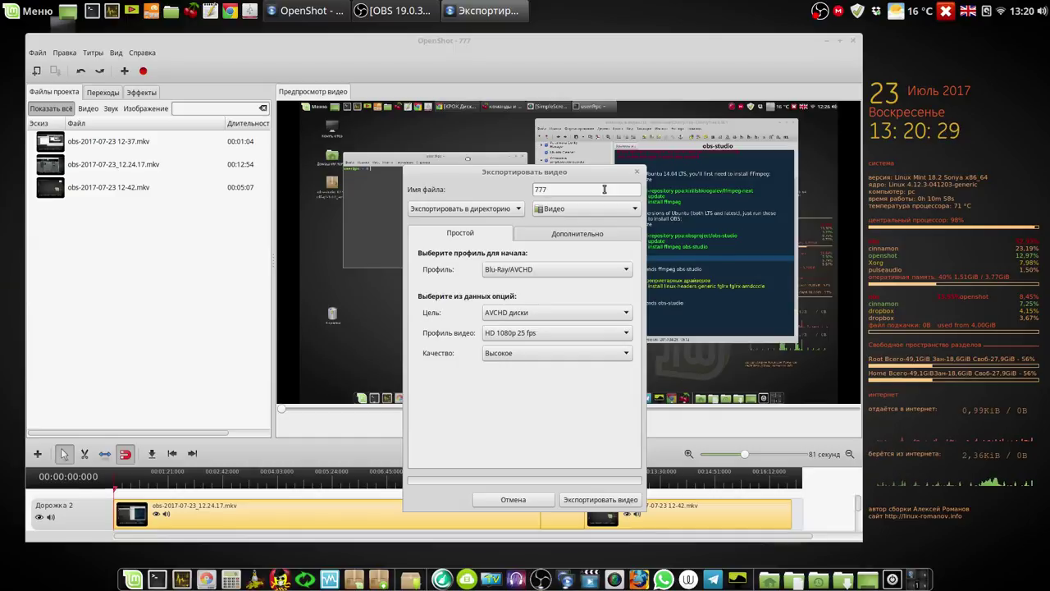
{"action": "type", "text": "a"}
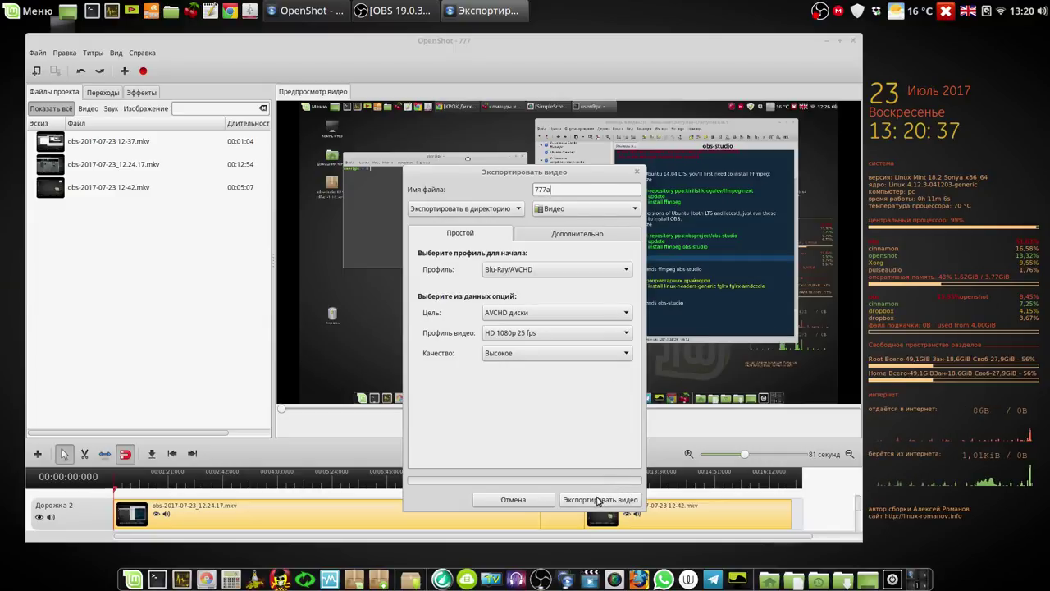
- Minimize the main OpenShot window and move the export dialog higher, and start the video export and cancel it
{"action": "left_click", "coordinate": [826, 39]}
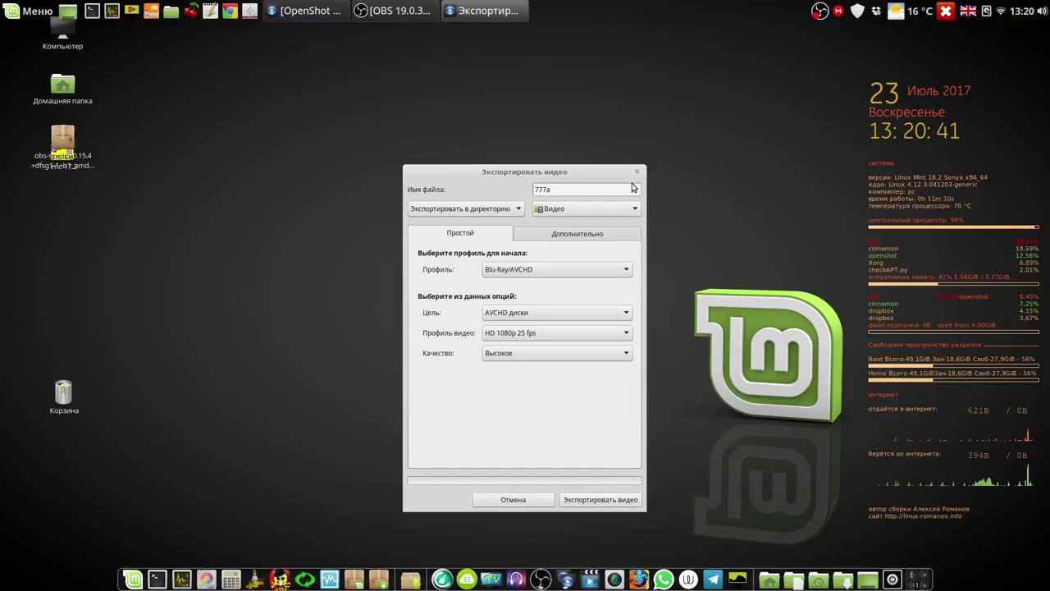
{"action": "left_click_drag", "start_coordinate": [599, 174], "coordinate": [609, 112]}
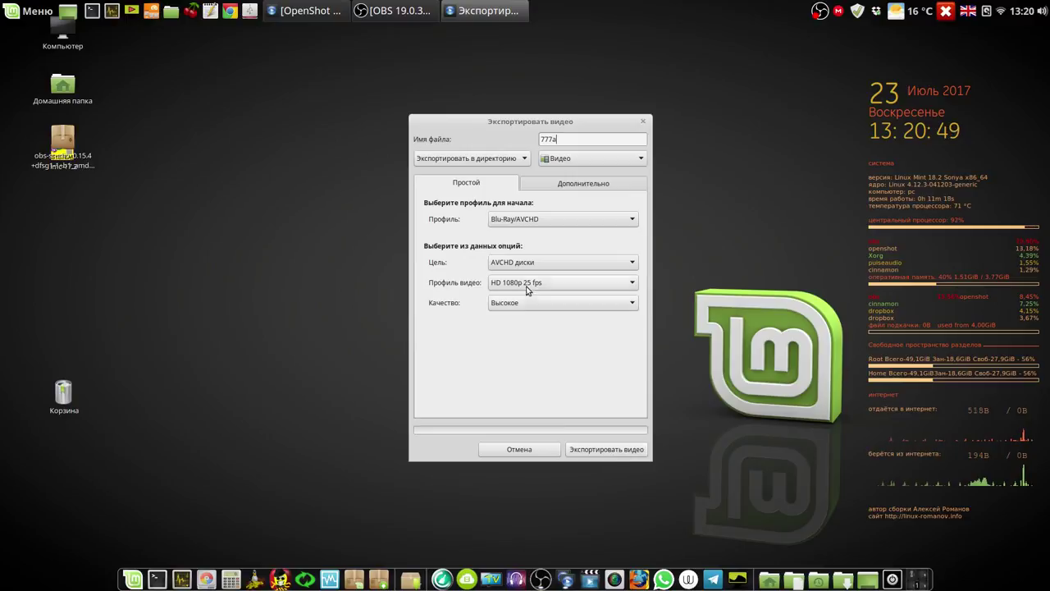
{"action": "left_click", "coordinate": [598, 449]}
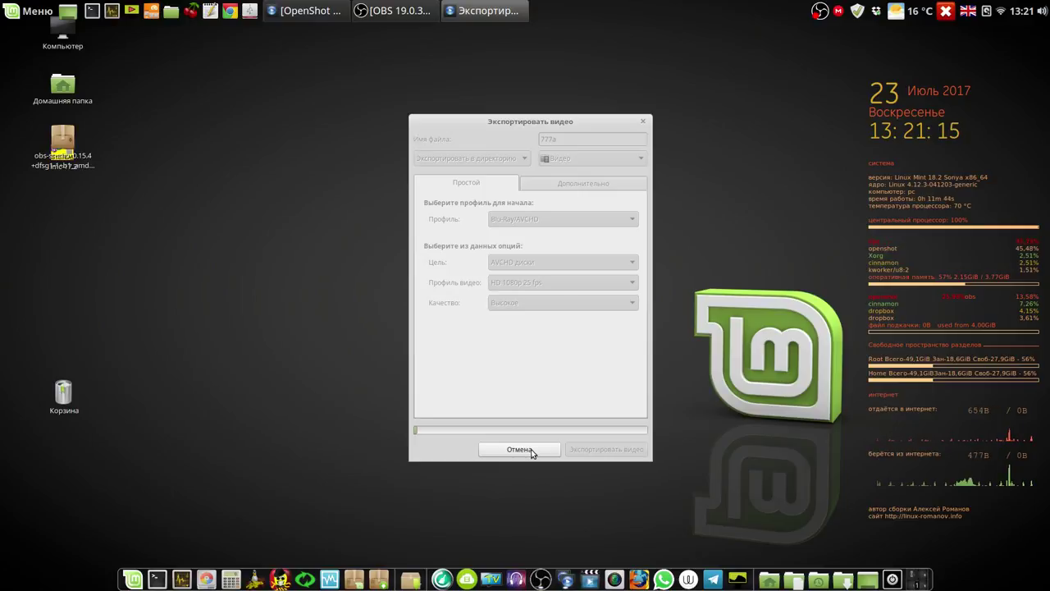
{"action": "left_click", "coordinate": [525, 450]}
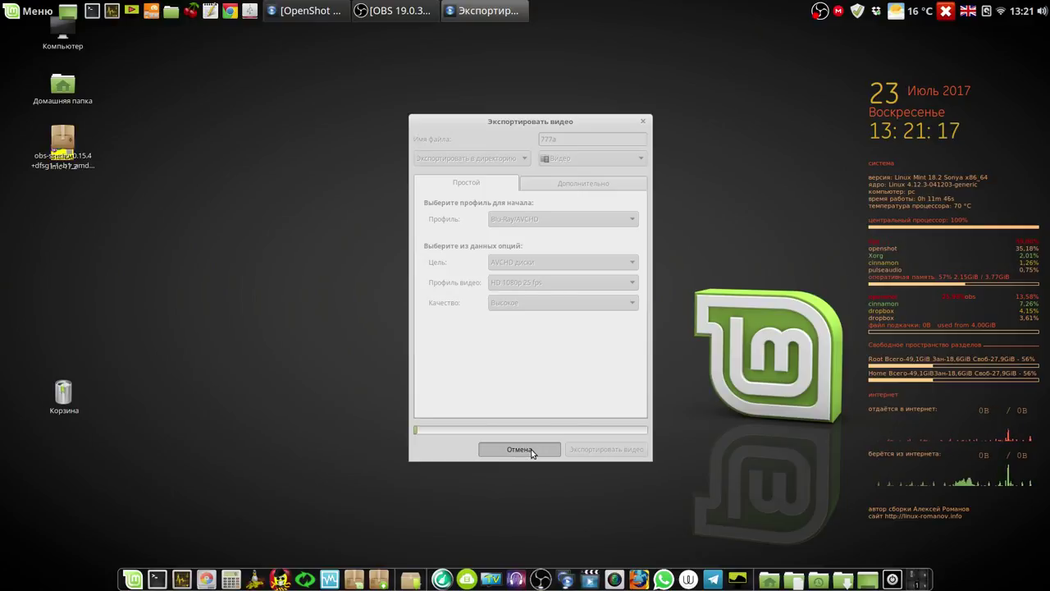